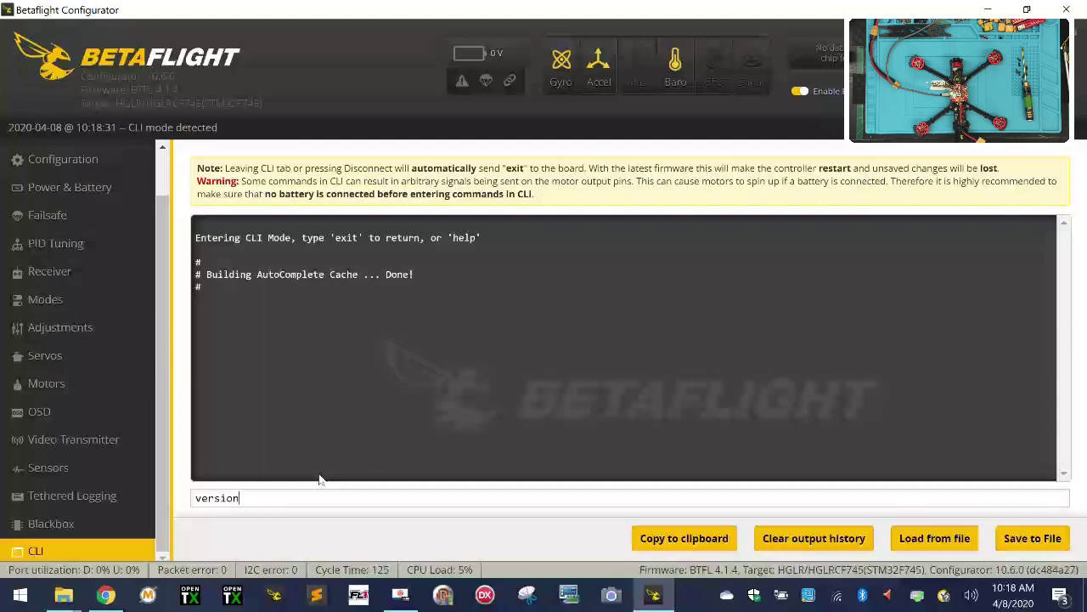
# Step: Run the version command and the dump command in the CLI to print the flight controller's full configuration
pyautogui.press('Return')
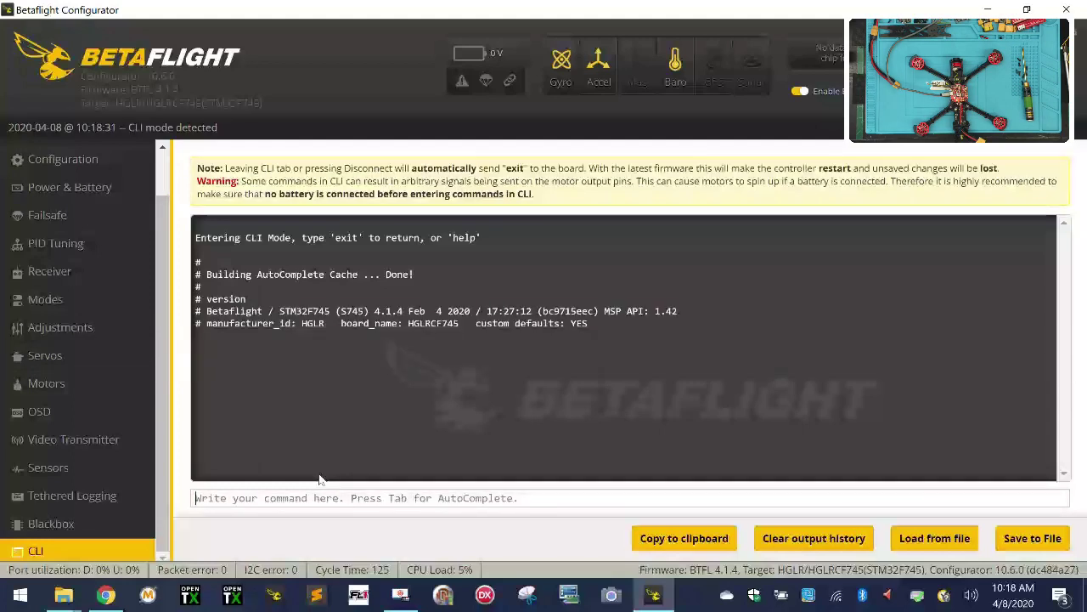
pyautogui.write('deu')
pyautogui.press('BackSpace')
pyautogui.press('BackSpace')
pyautogui.press('BackSpace')
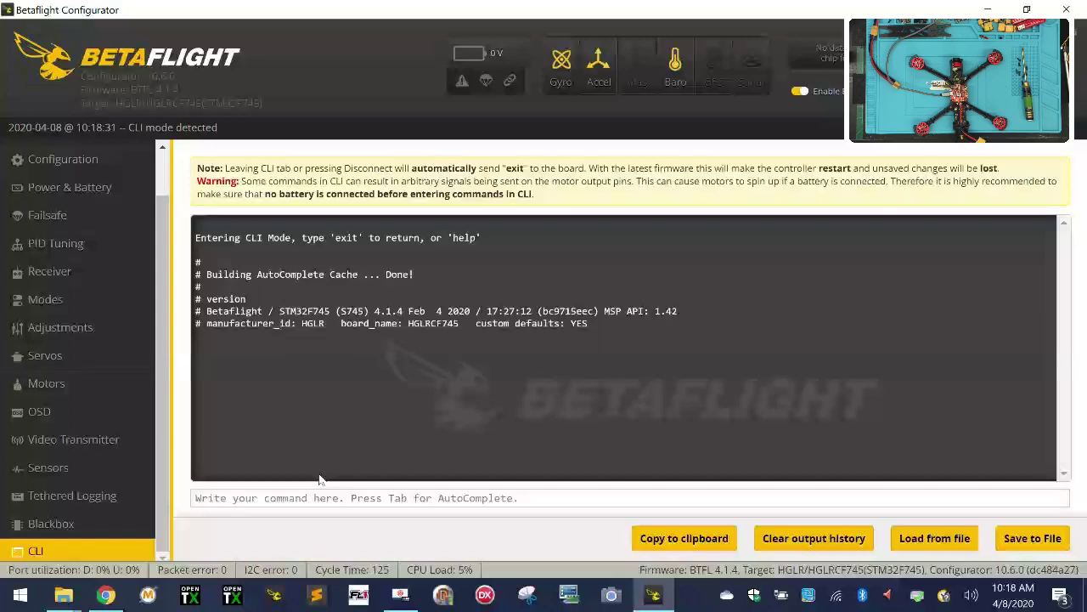
pyautogui.write('dump')
pyautogui.press('Return')
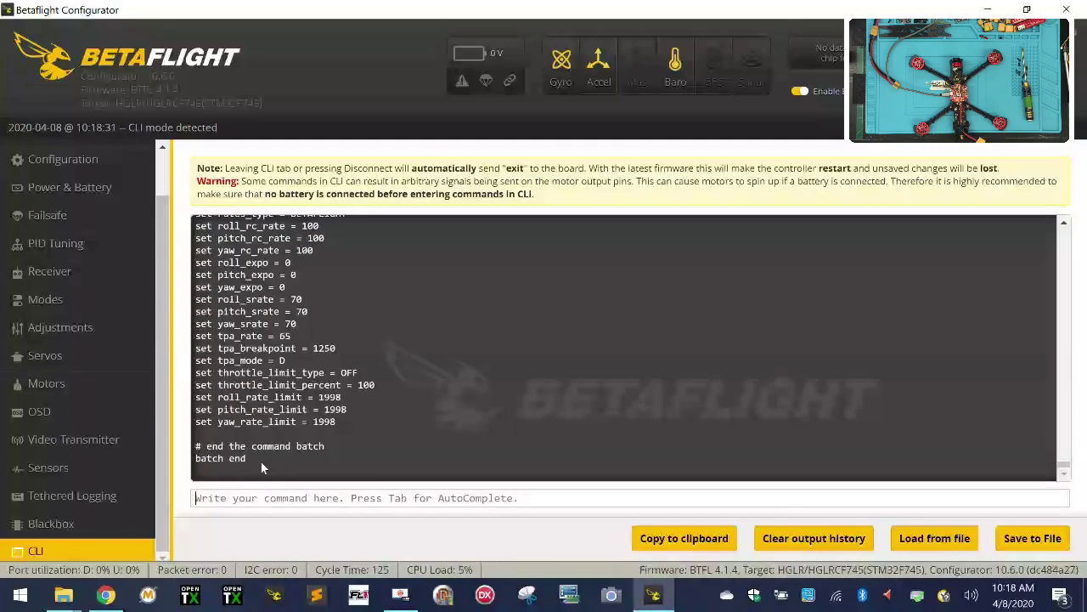
# Step: Copy the dump output, from the "# dump" line through "batch end"
pyautogui.moveTo(289, 461); pyautogui.dragTo(210, 351)
pyautogui.rightClick(211, 351)
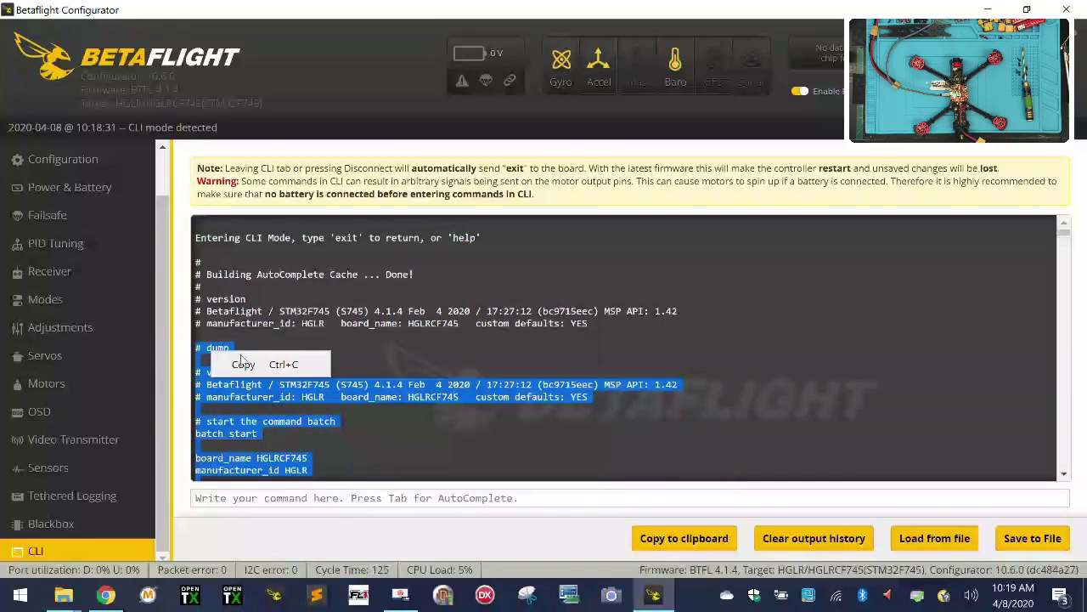
pyautogui.click(237, 365)
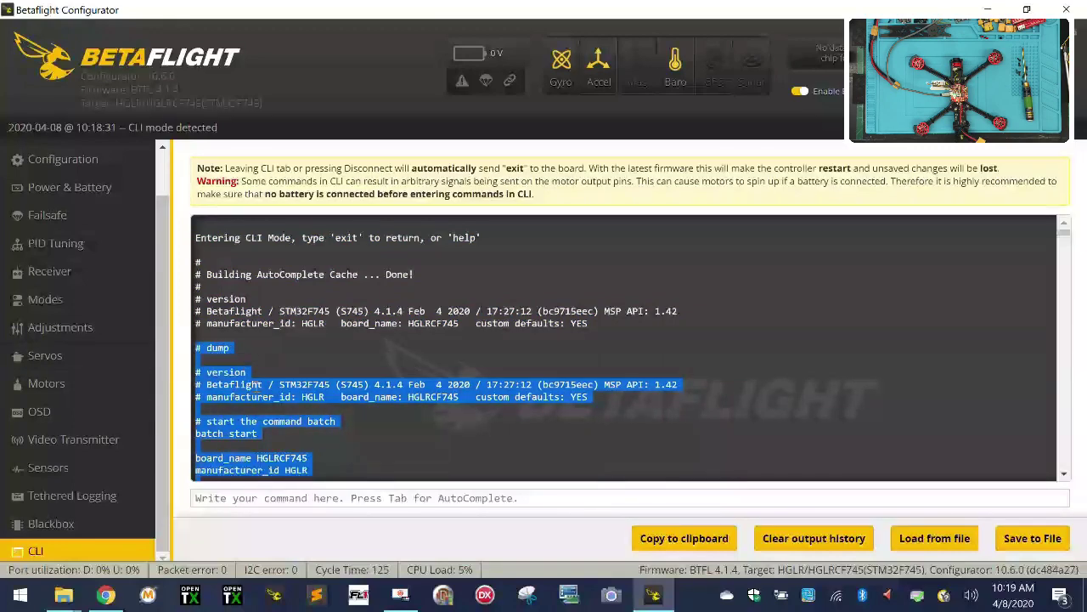
# Step: Switch to Sublime Text and paste the copied dump into a new file
pyautogui.click(317, 597)
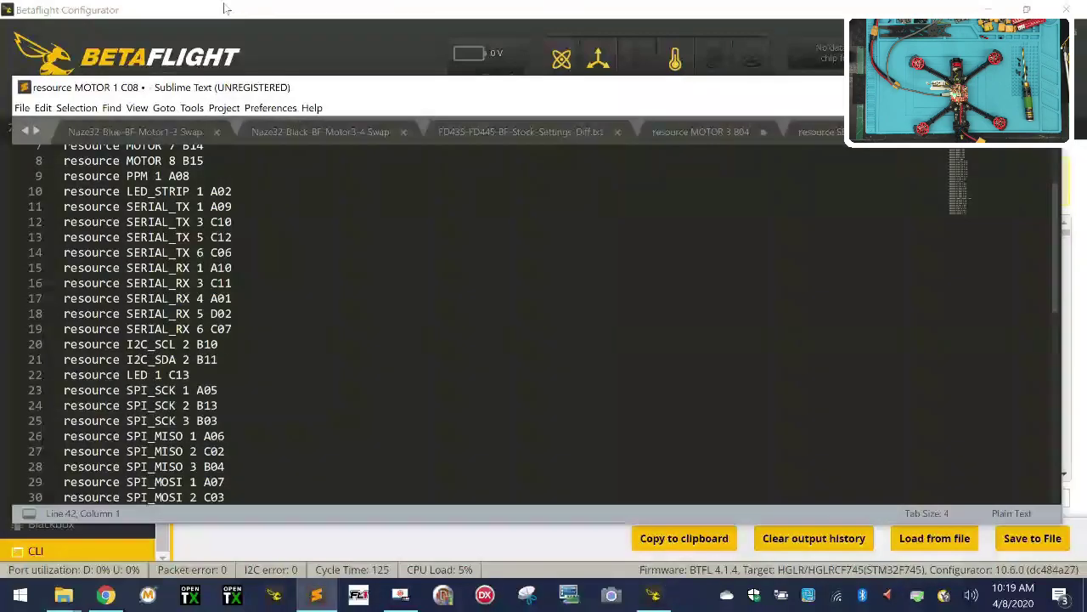
pyautogui.click(22, 108)
pyautogui.click(34, 122)
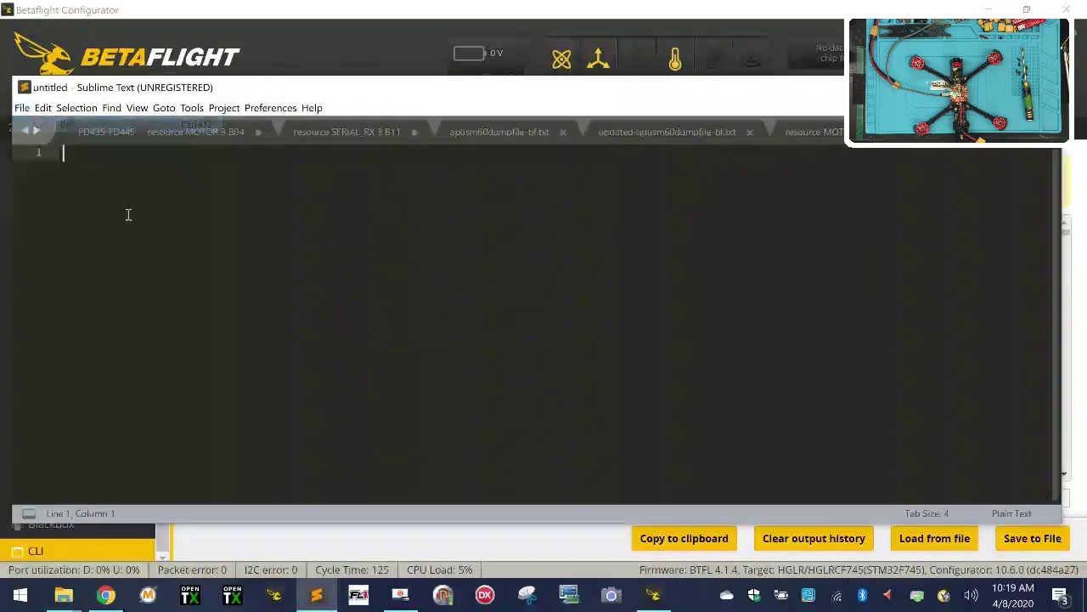
pyautogui.rightClick(144, 169)
pyautogui.click(169, 217)
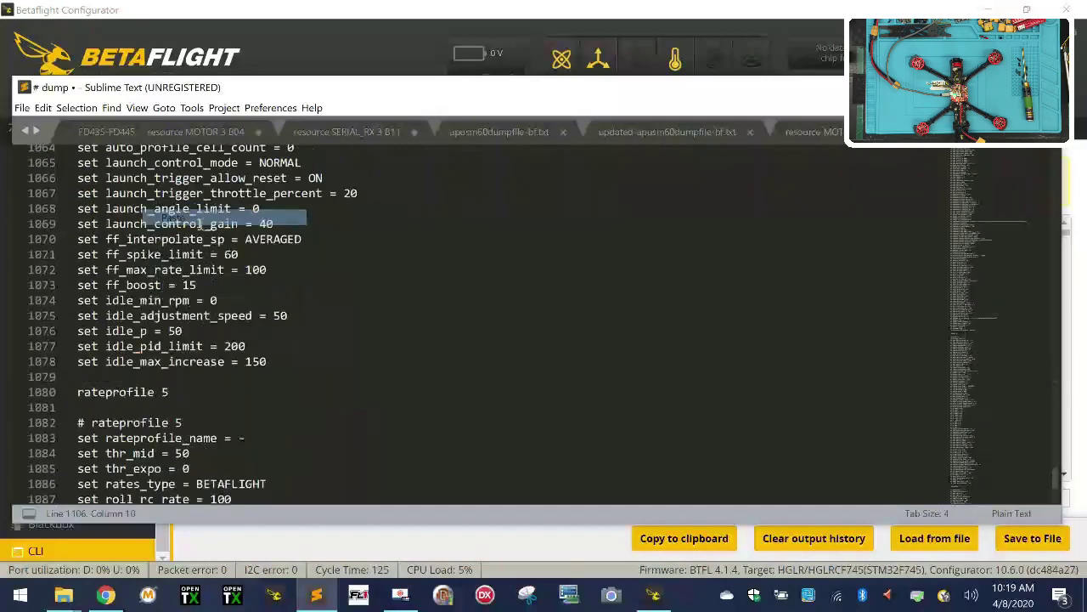
# Step: Start saving the dump as a new file and browse to the Vendors folder on the CycloneFPV (Z:) drive
pyautogui.click(22, 108)
pyautogui.click(139, 254)
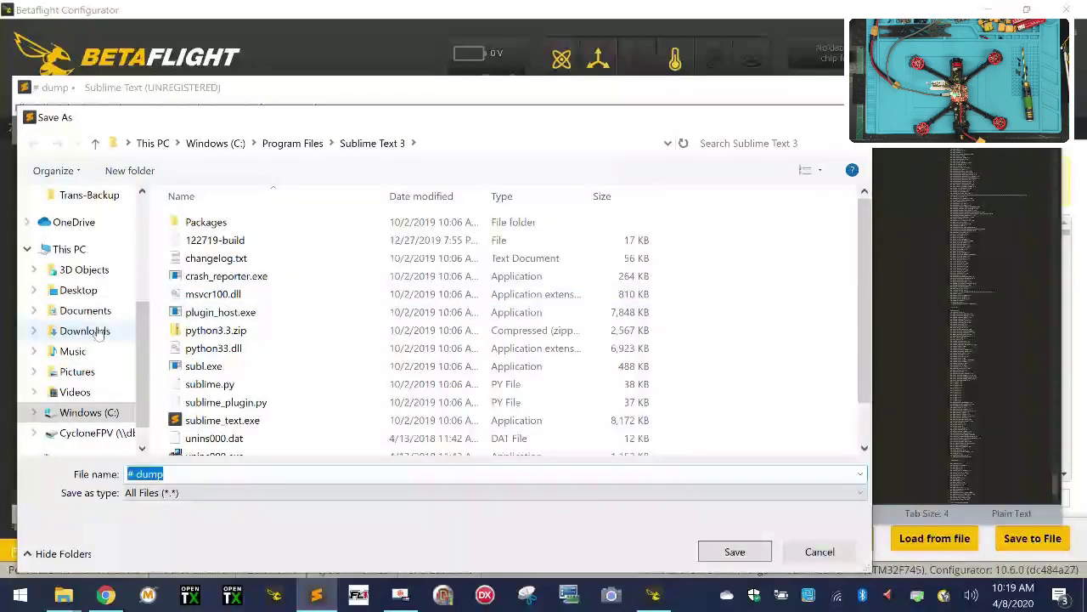
pyautogui.click(90, 385)
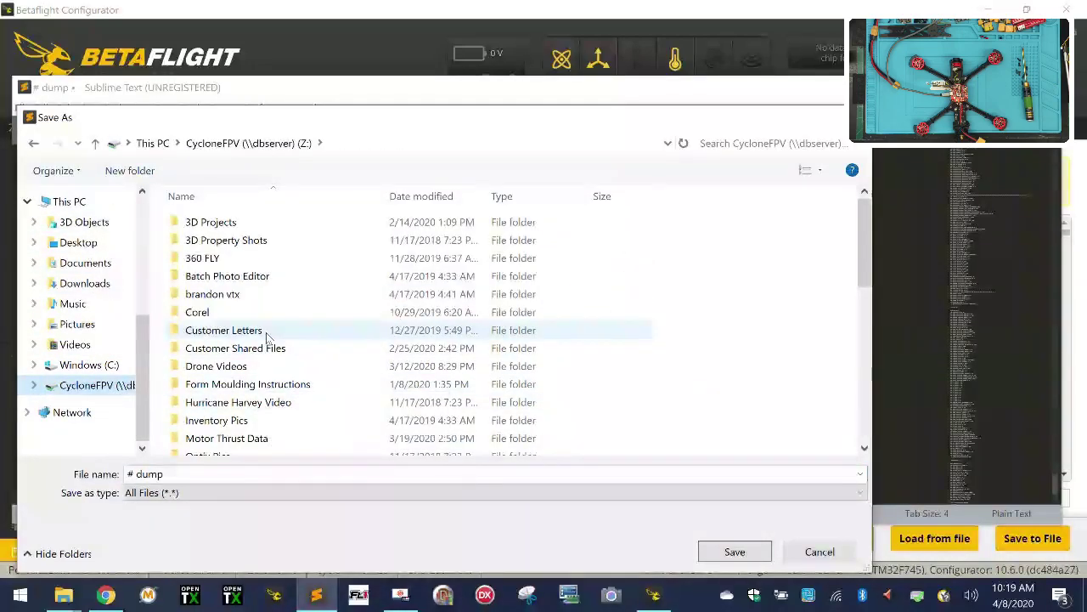
pyautogui.scroll(-4, 268, 365)
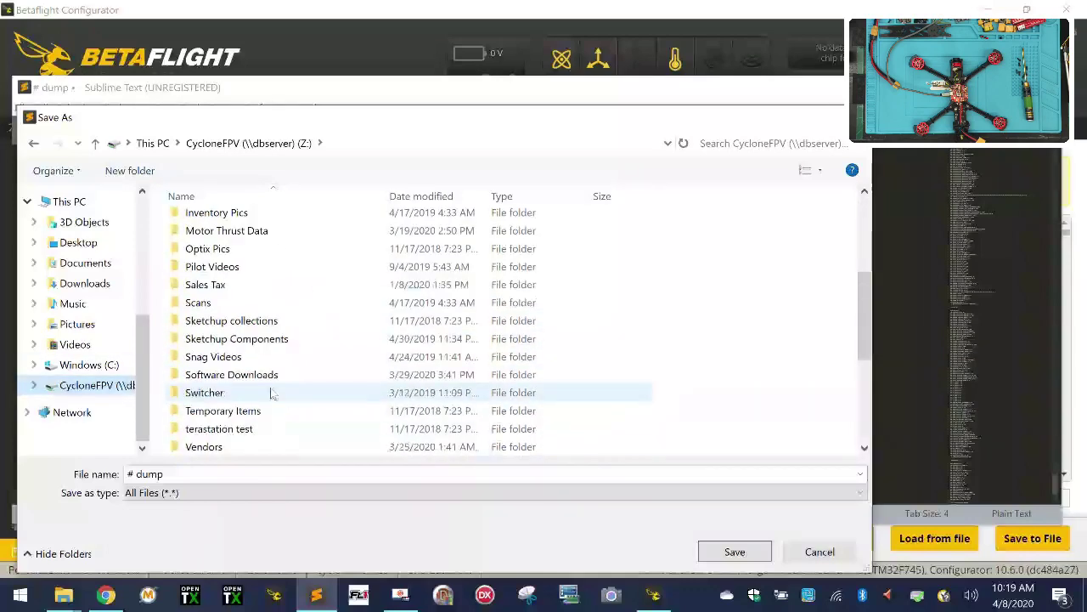
pyautogui.scroll(-4, 254, 357)
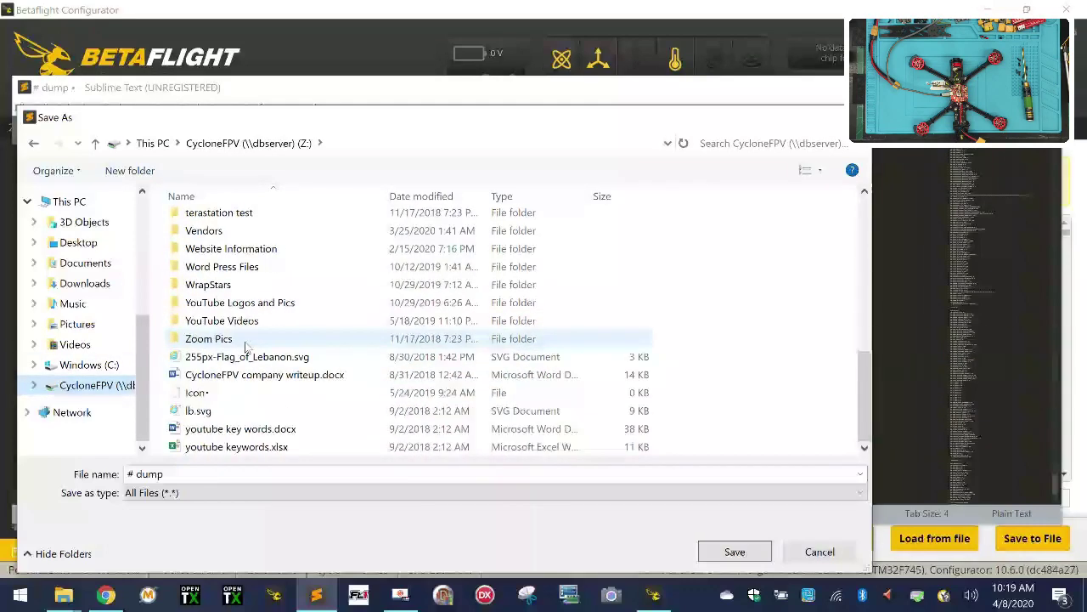
pyautogui.doubleClick(241, 231)
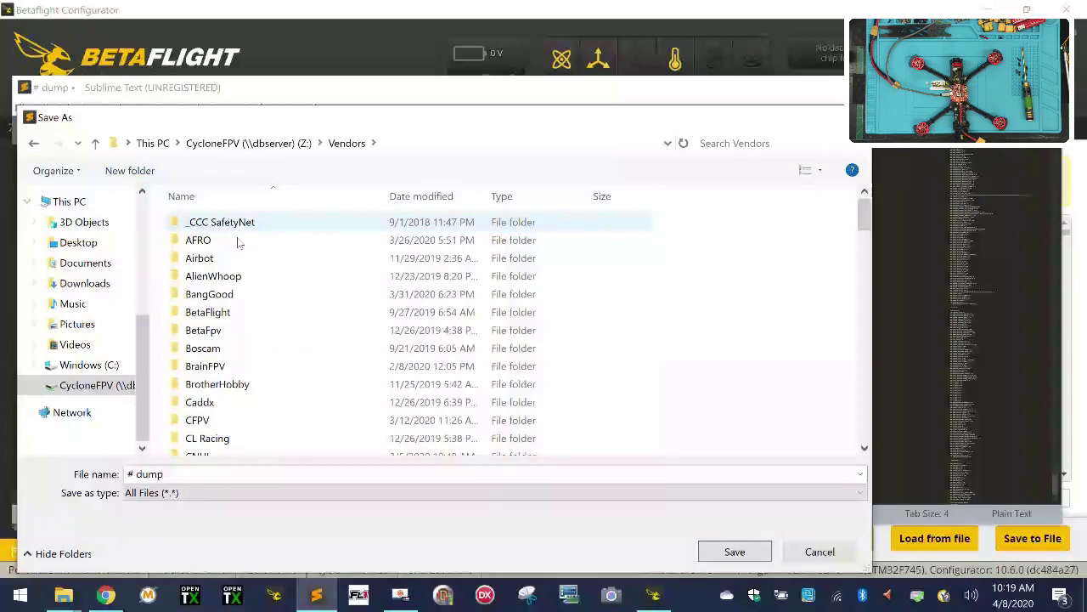
# Step: Browse within Vendors to HGLRC, HGLRC Sector 5 Drone, and its Sector5 4S Edition folder as the save location
pyautogui.scroll(-5, 228, 411)
pyautogui.scroll(-4, 228, 406)
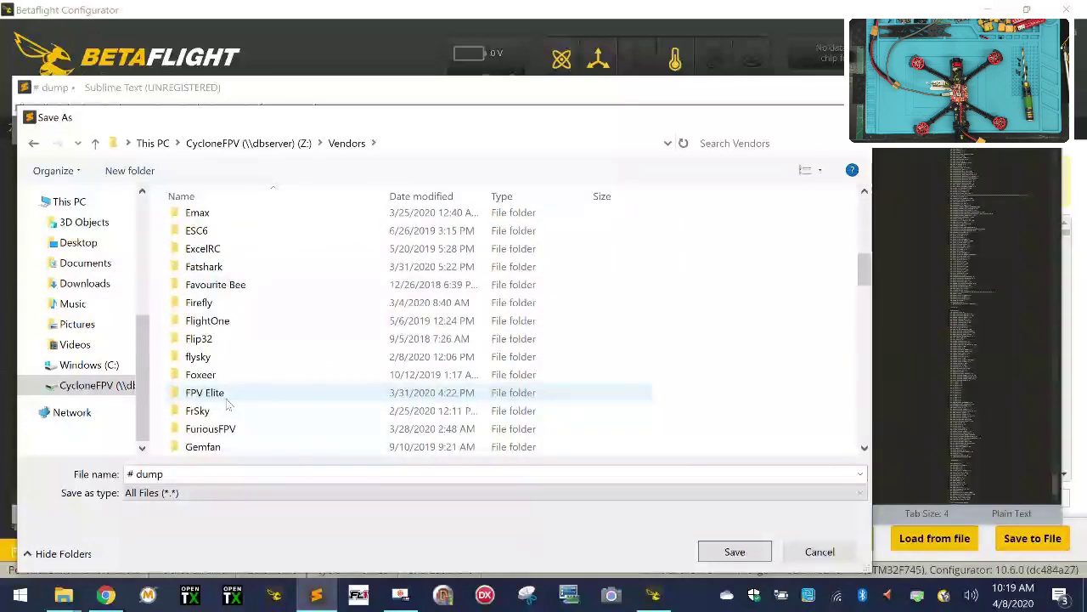
pyautogui.doubleClick(229, 410)
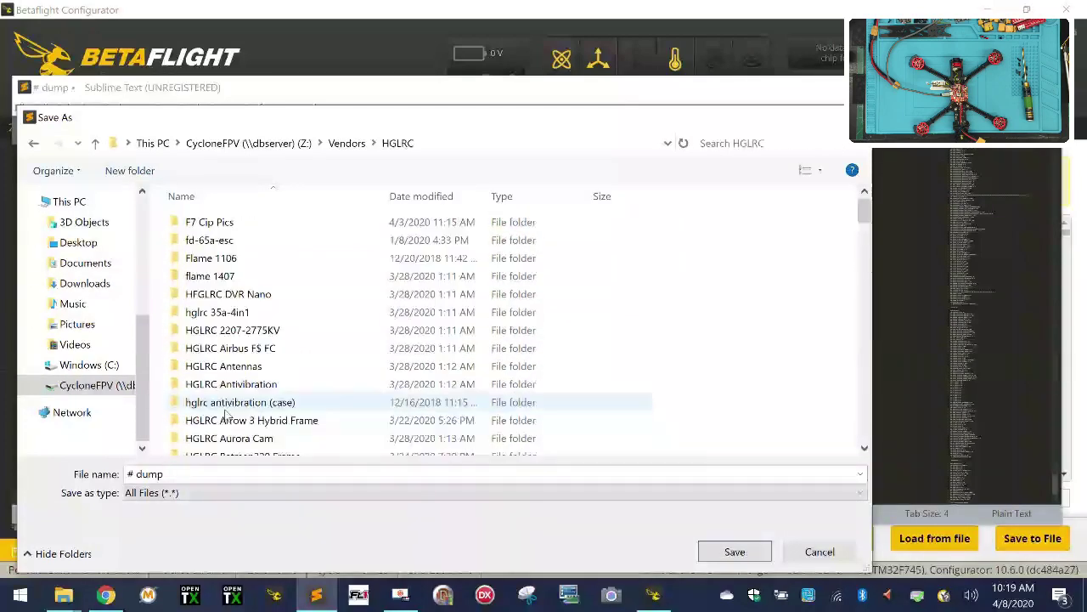
pyautogui.scroll(-4, 228, 410)
pyautogui.scroll(-15, 228, 410)
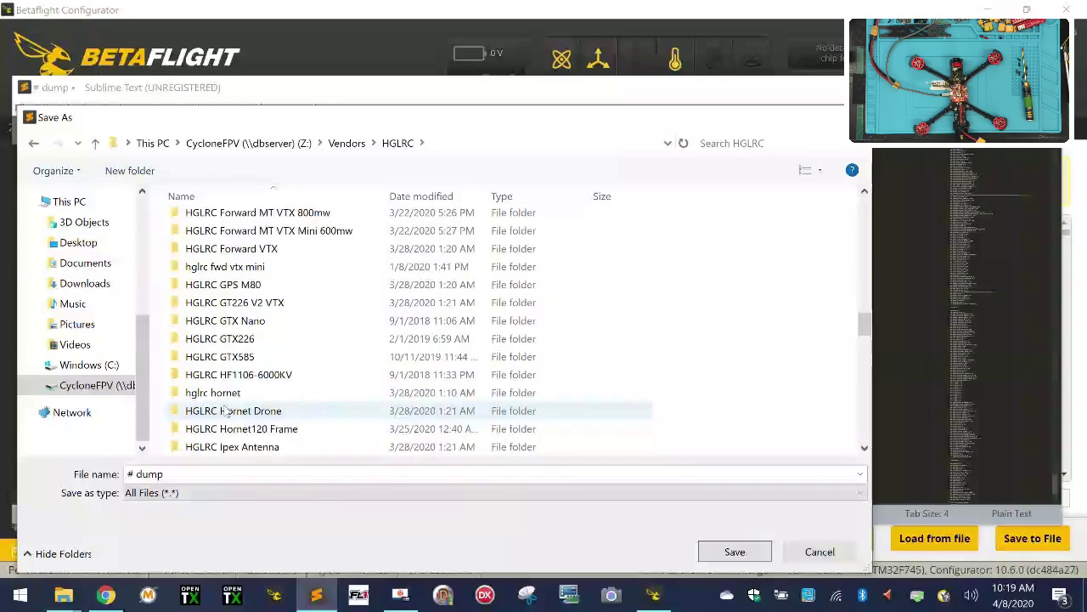
pyautogui.scroll(-4, 228, 410)
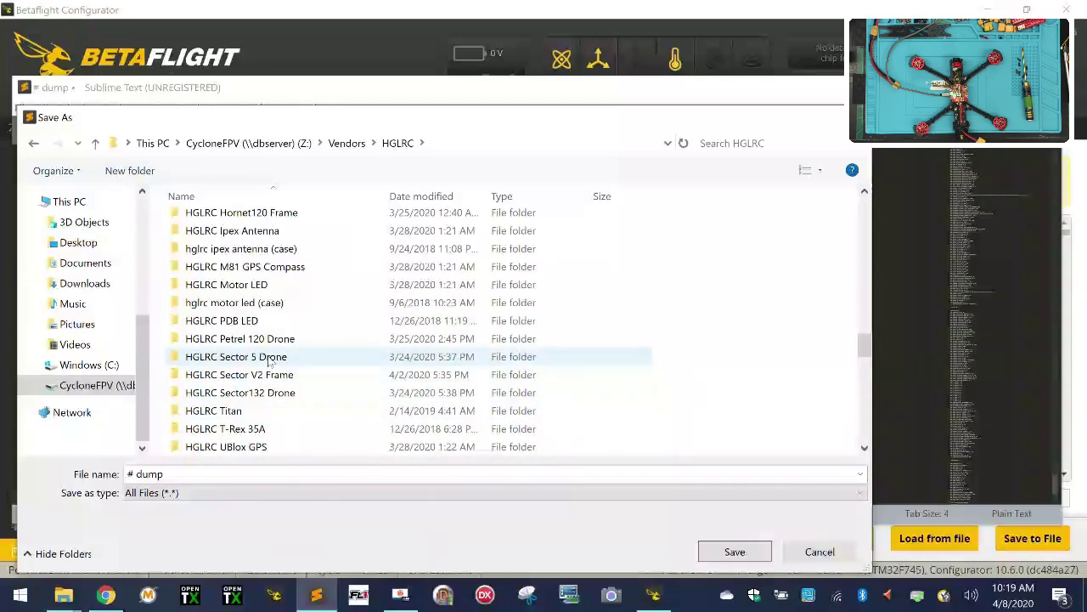
pyautogui.doubleClick(268, 361)
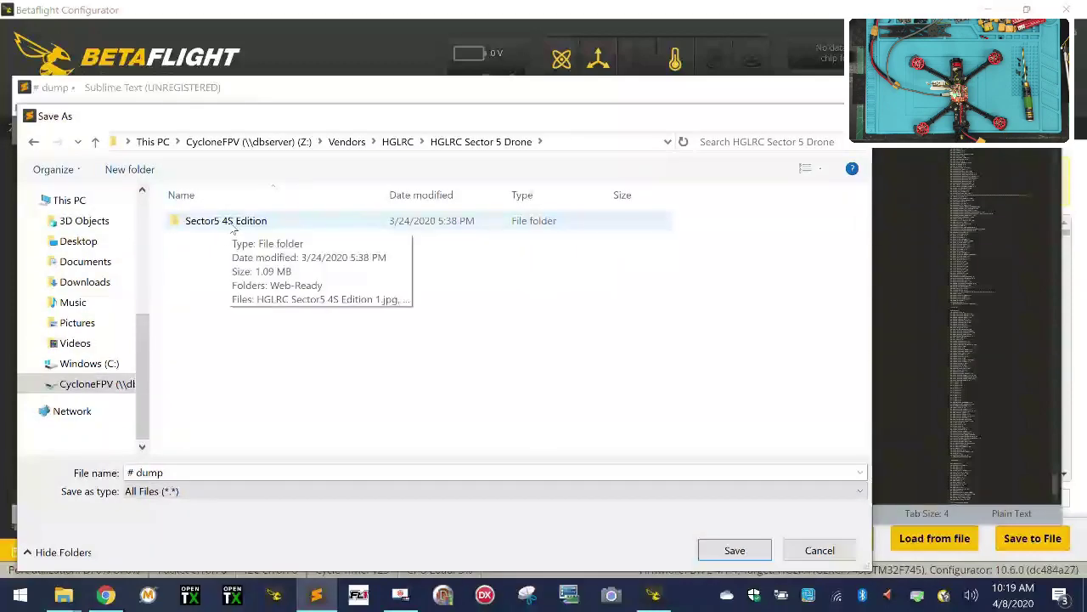
pyautogui.doubleClick(234, 222)
# Step: Create a folder named "BF Defaults" inside Sector5 4S Edition and open it
pyautogui.click(129, 169)
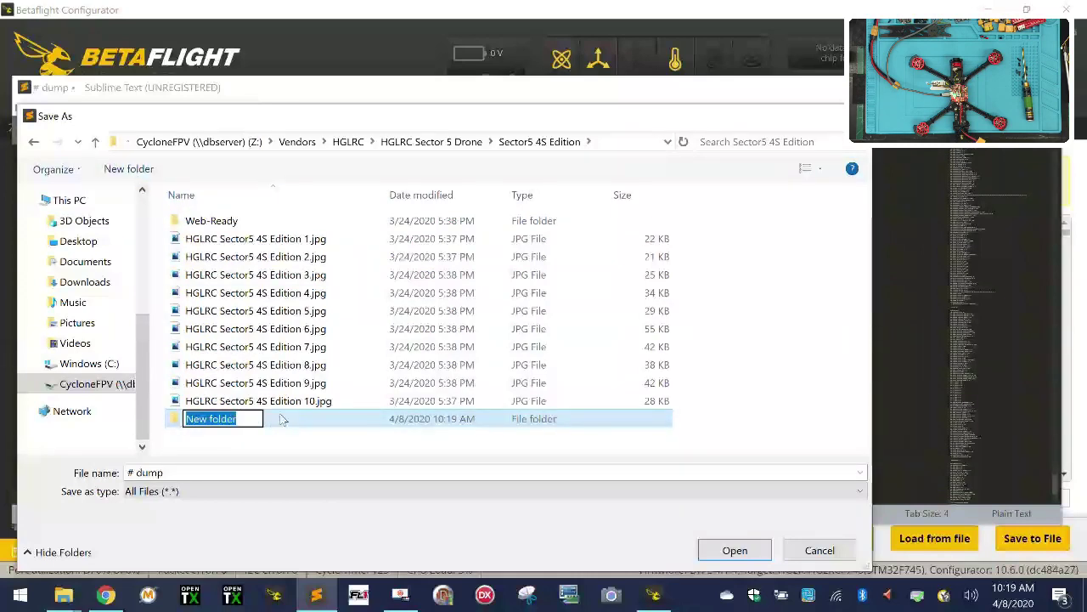
pyautogui.write('BF')
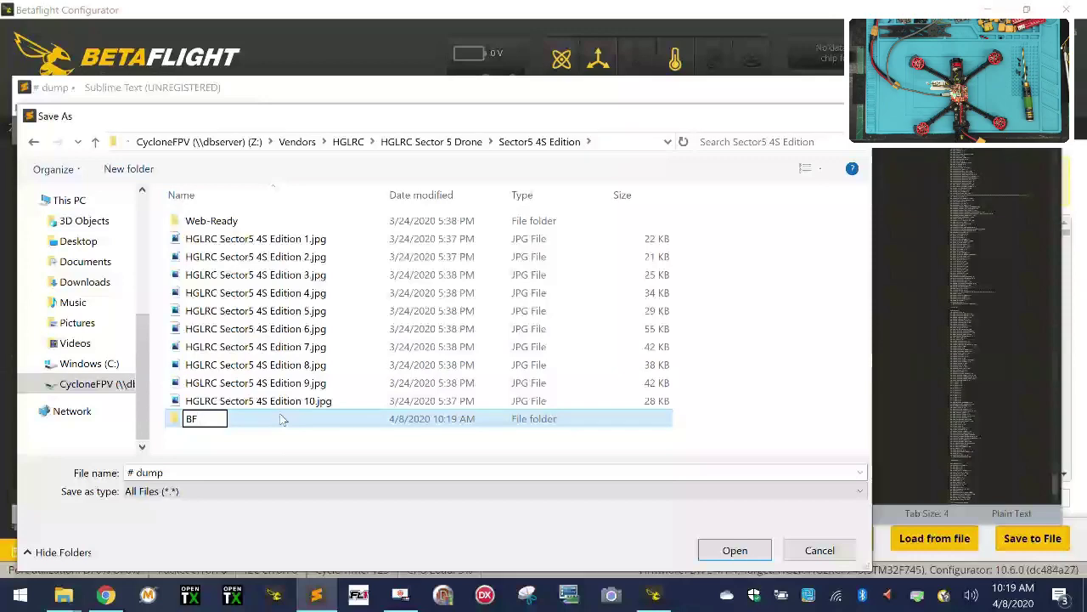
pyautogui.write(' Defaults')
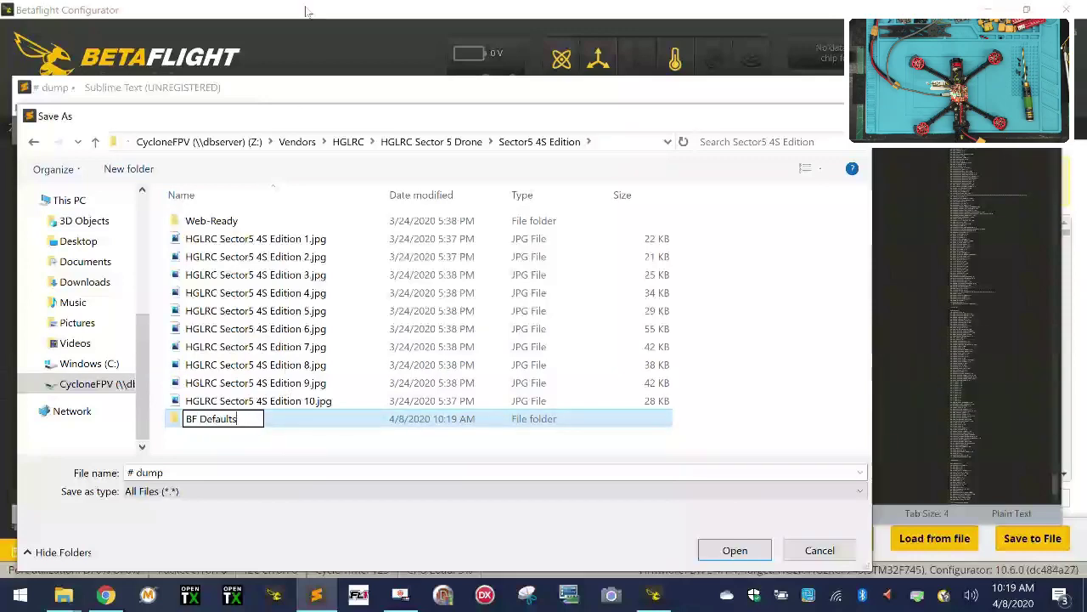
pyautogui.press('Return')
pyautogui.doubleClick(222, 425)
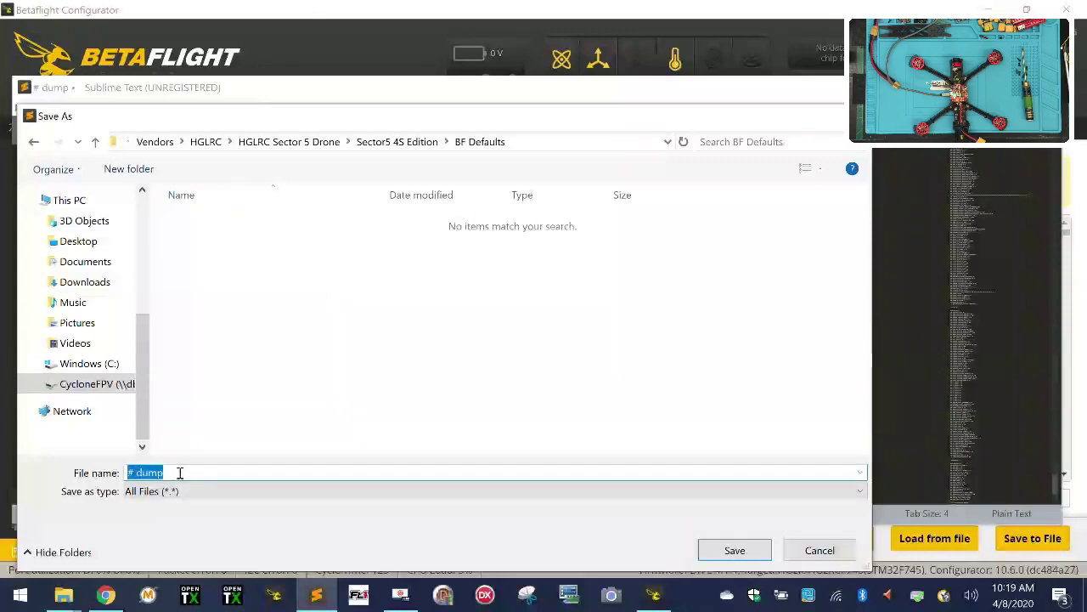
# Step: Save the dump under the file name "sector5-4s-bf-dumpfile.txt"
pyautogui.write('sector5-4s')
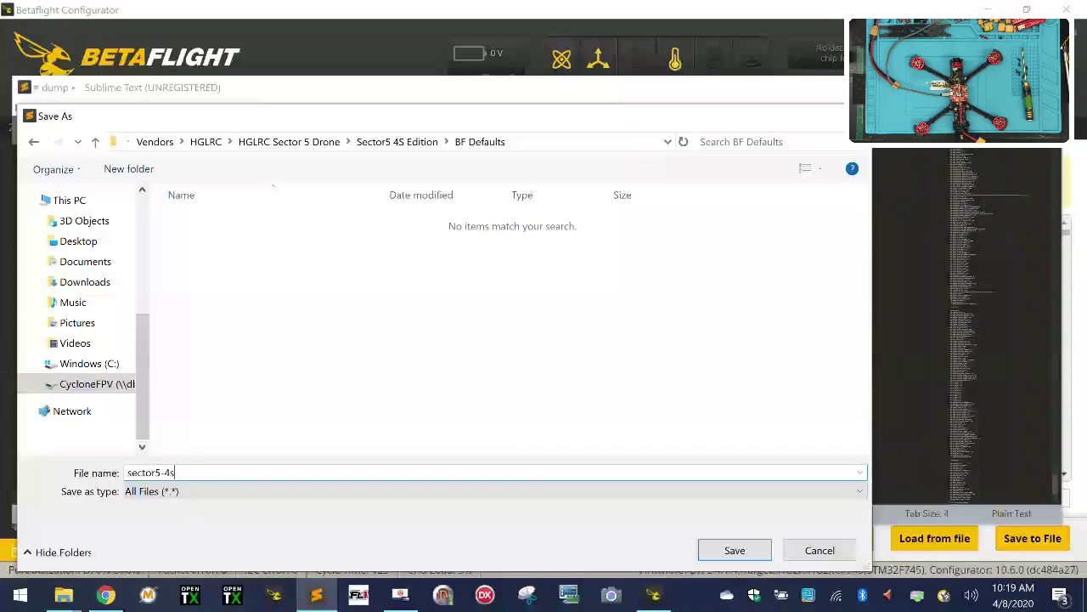
pyautogui.write('-bf-dumpfile.txt')
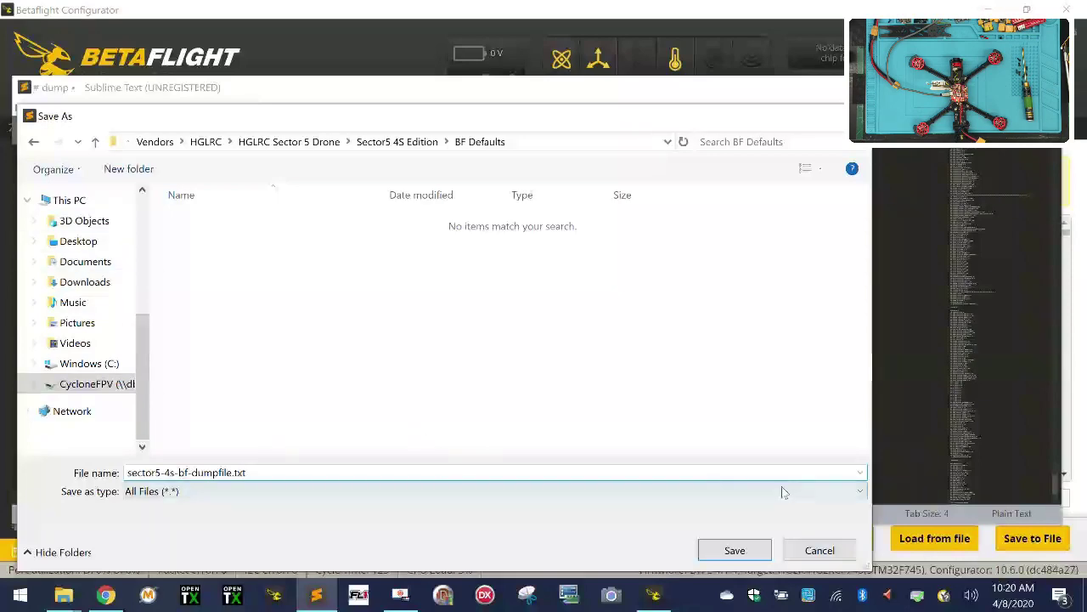
pyautogui.click(735, 551)
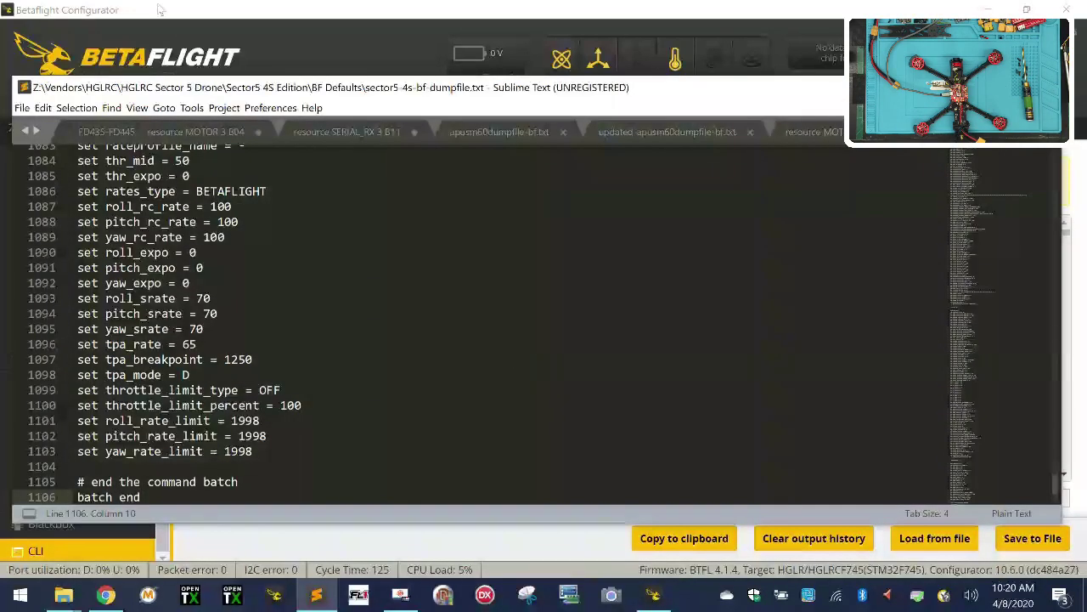
# Step: Return to Betaflight Configurator and view the Ports configuration
pyautogui.click(763, 17)
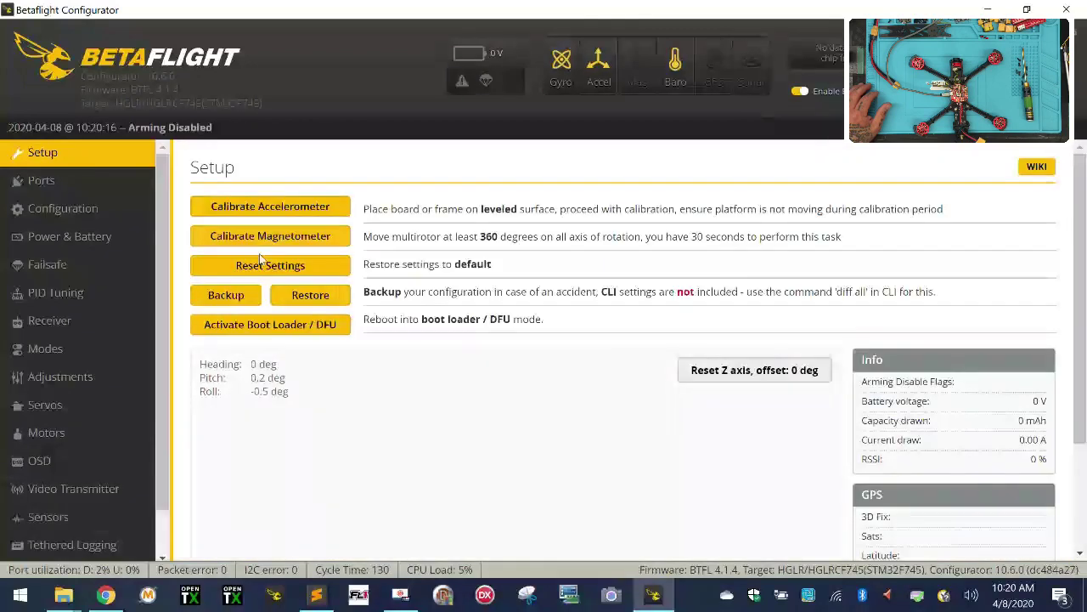
pyautogui.click(42, 181)
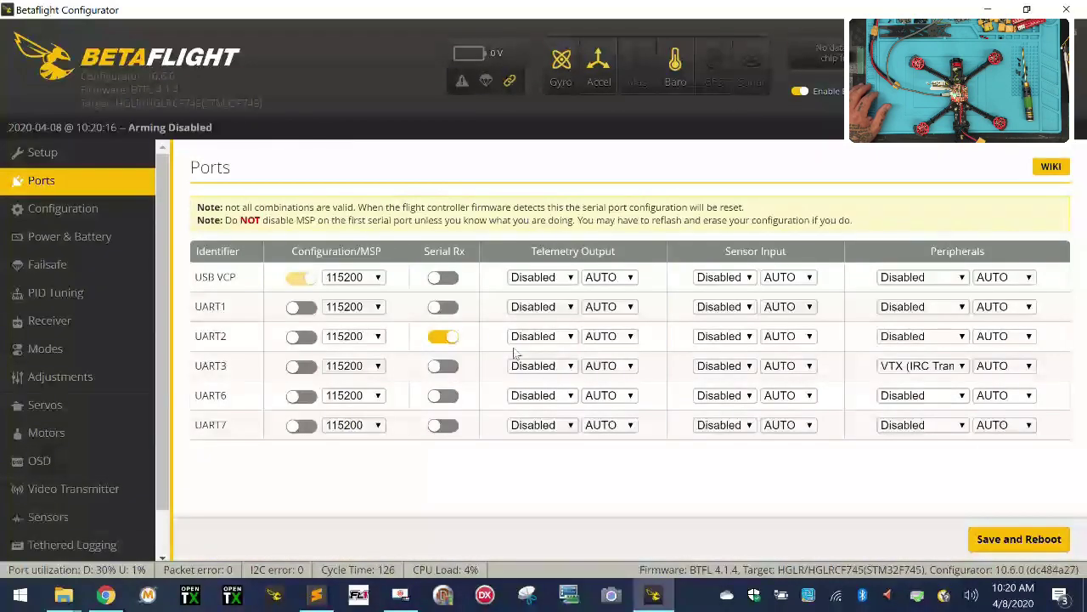
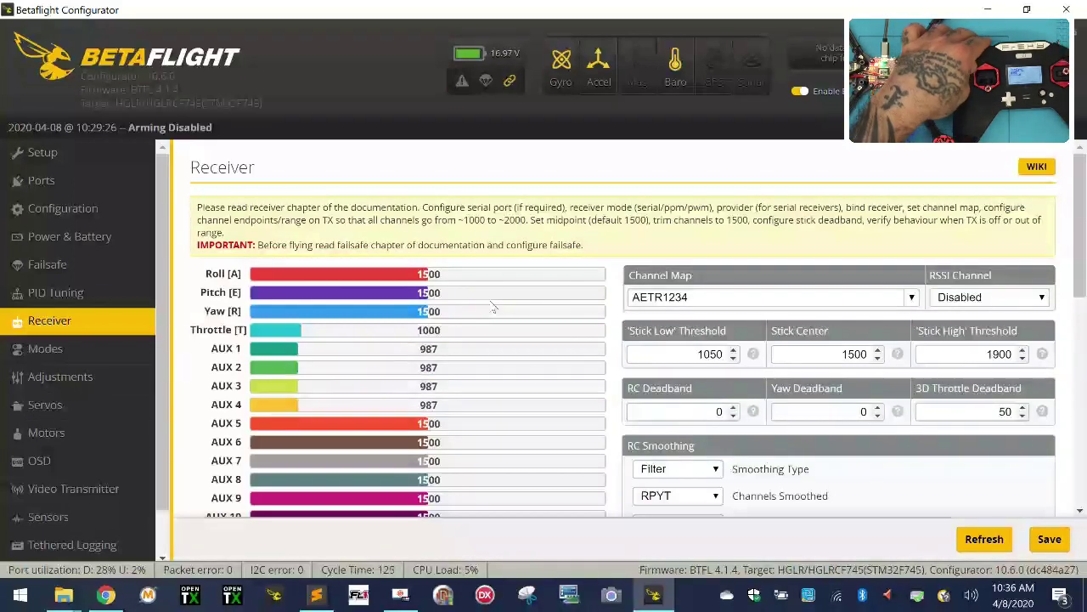
# Step: Remove the AUX 1 ranges assigned to the ARM and ANGLE modes
pyautogui.click(85, 352)
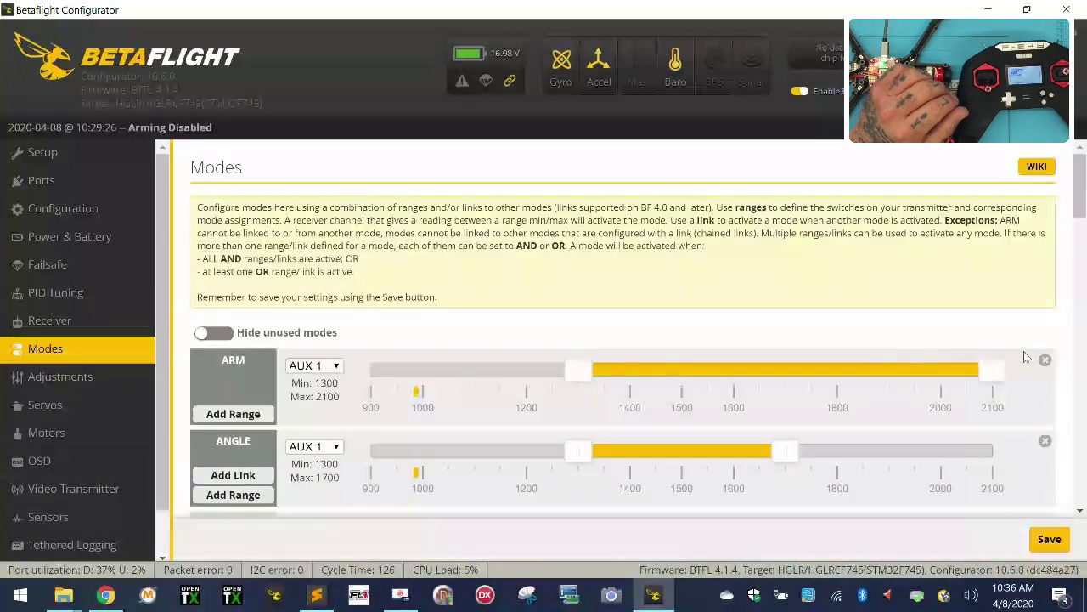
pyautogui.scroll(-2, 822, 348)
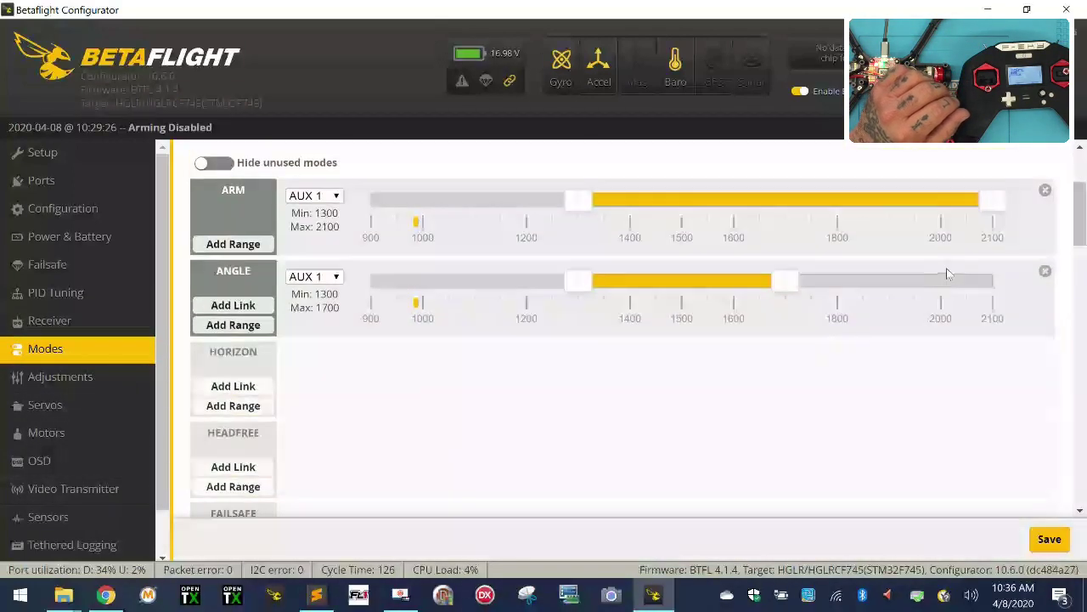
pyautogui.click(1045, 191)
pyautogui.click(1046, 272)
# Step: Remove the AUX 1 range assigned to AIR MODE and save the modes configuration
pyautogui.scroll(-10, 552, 349)
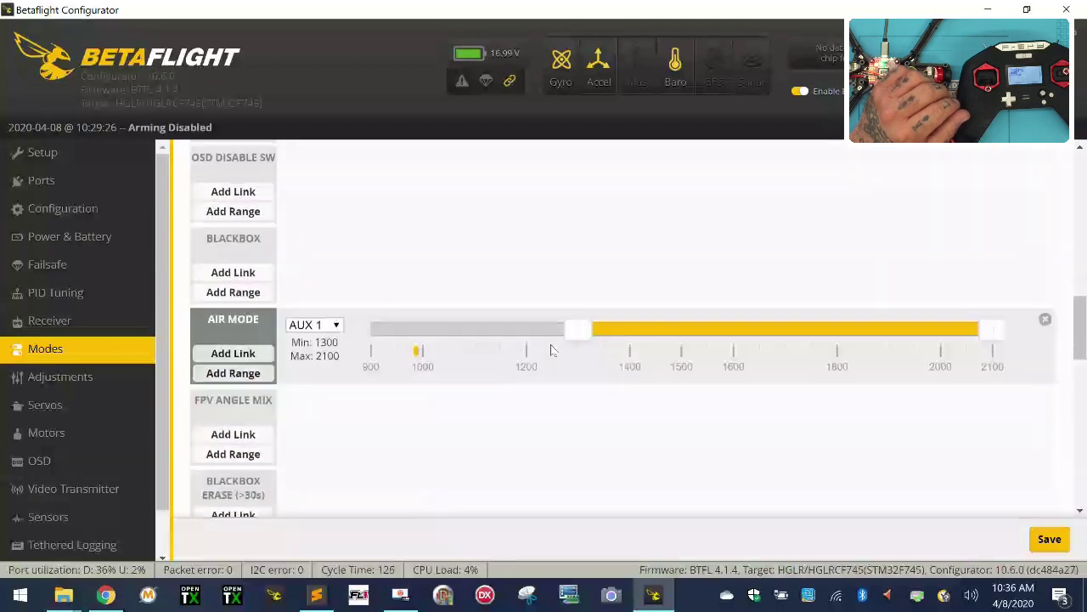
pyautogui.click(1045, 321)
pyautogui.scroll(-15, 687, 418)
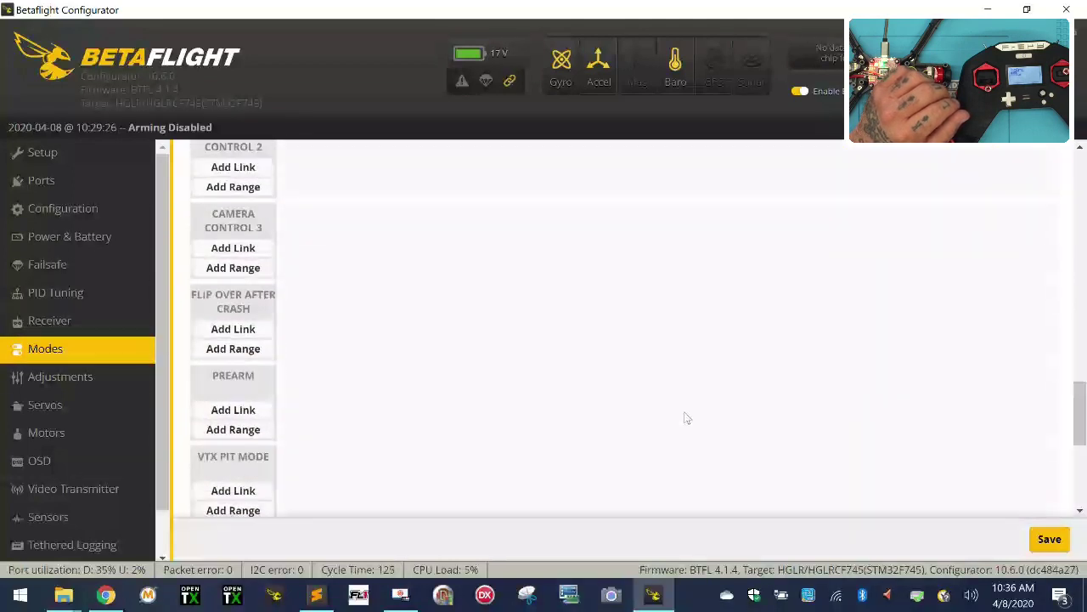
pyautogui.scroll(20, 687, 418)
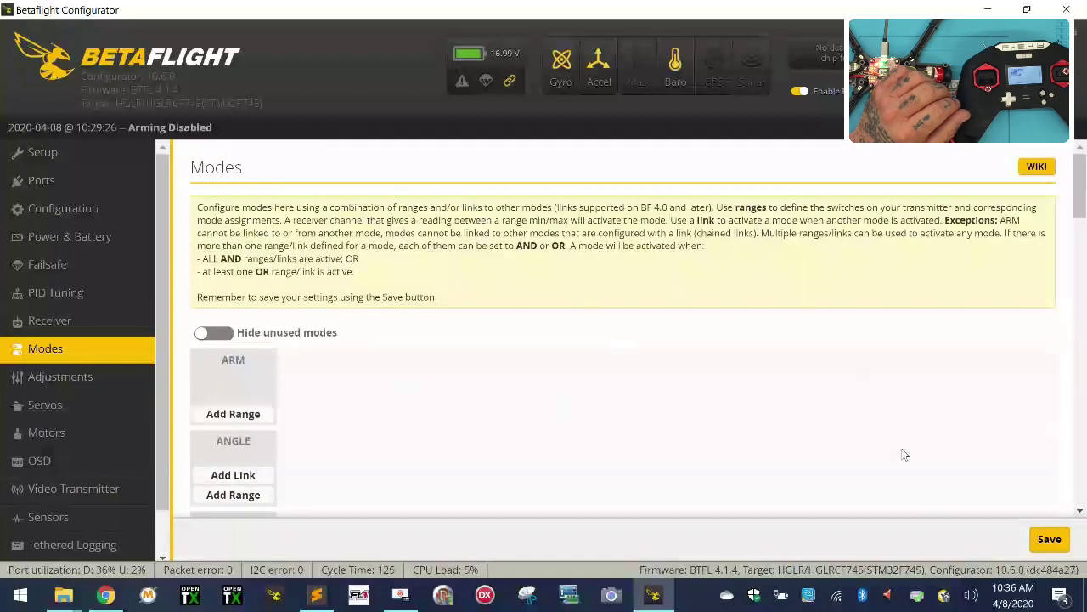
pyautogui.click(1050, 539)
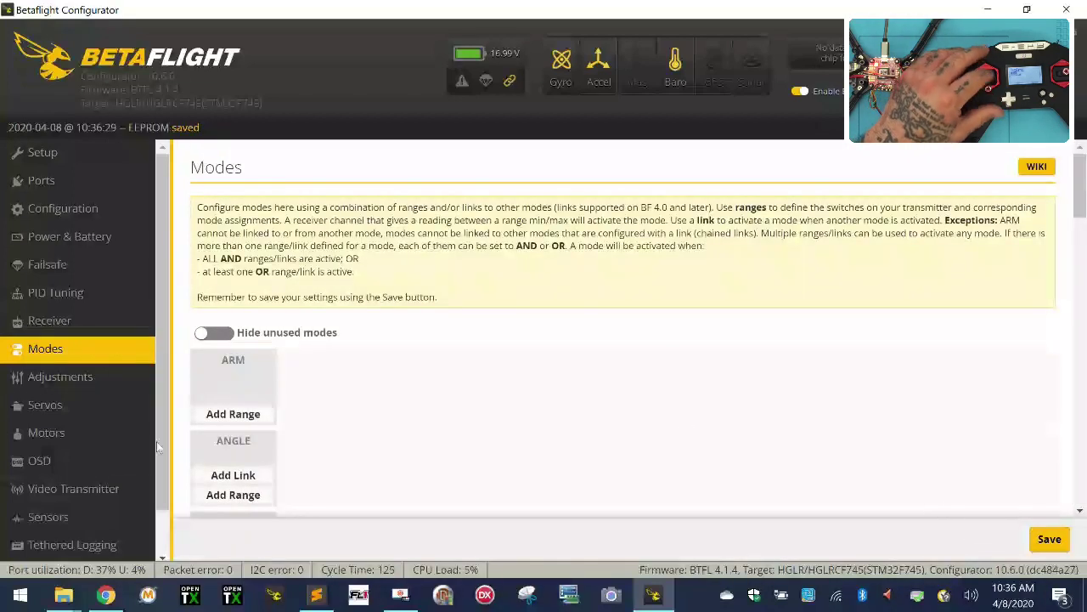
# Step: Review the feature toggles in the Configuration settings, then save and reboot the flight controller
pyautogui.click(77, 210)
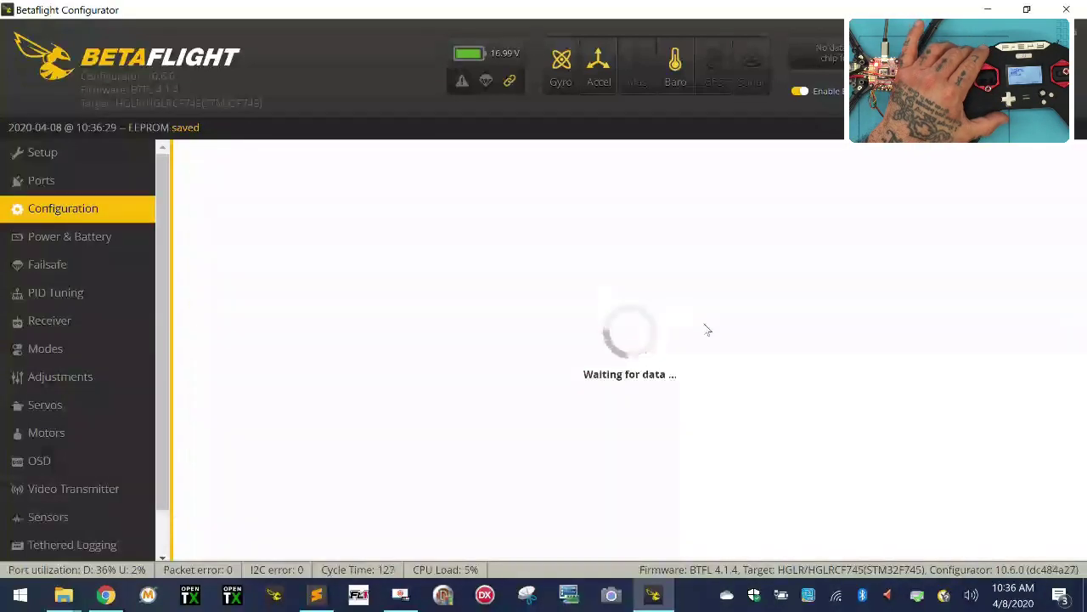
pyautogui.scroll(-15, 476, 355)
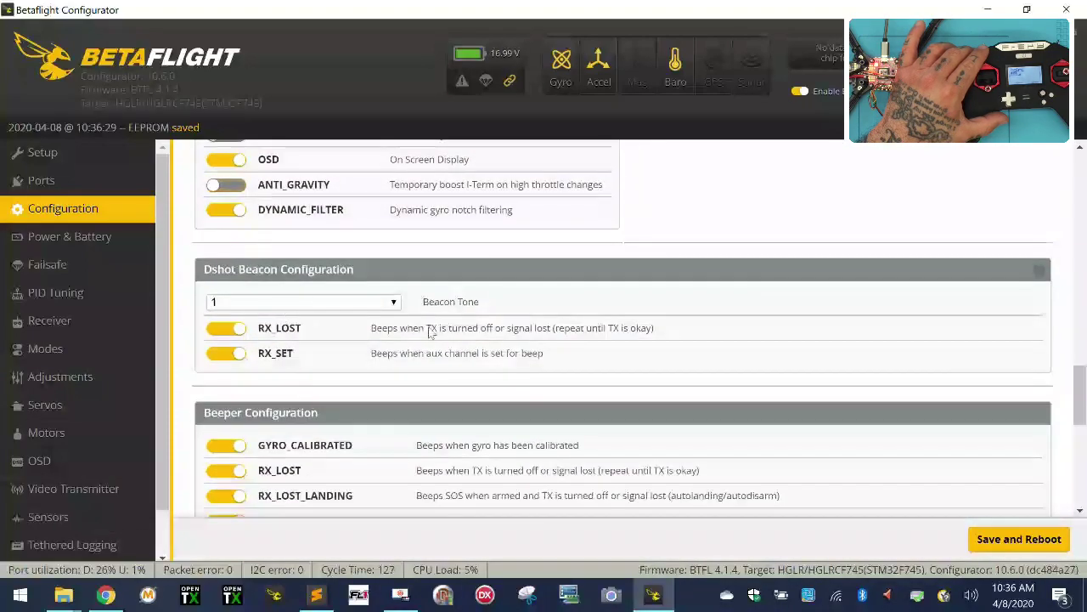
pyautogui.scroll(4, 461, 365)
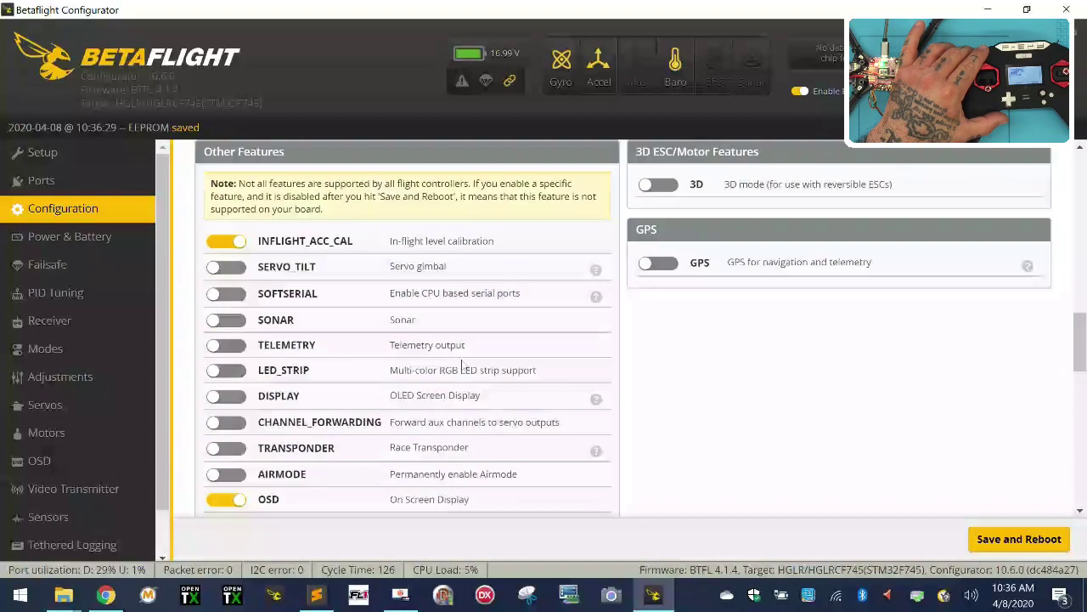
pyautogui.click(1020, 539)
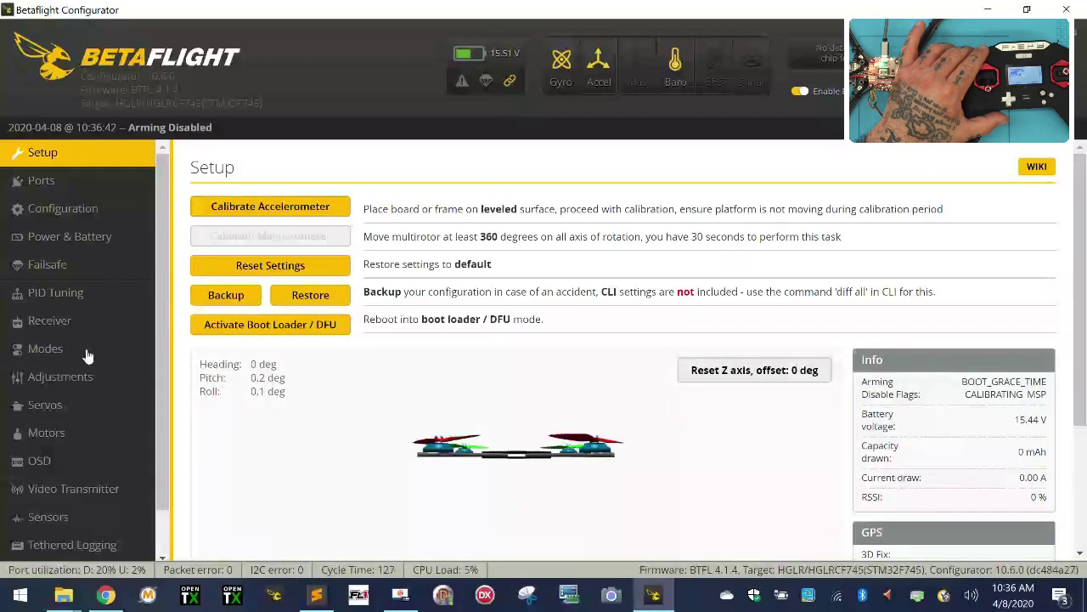
# Step: Add an ARM mode range on AUX 1 spanning 1300 to 2100
pyautogui.click(88, 350)
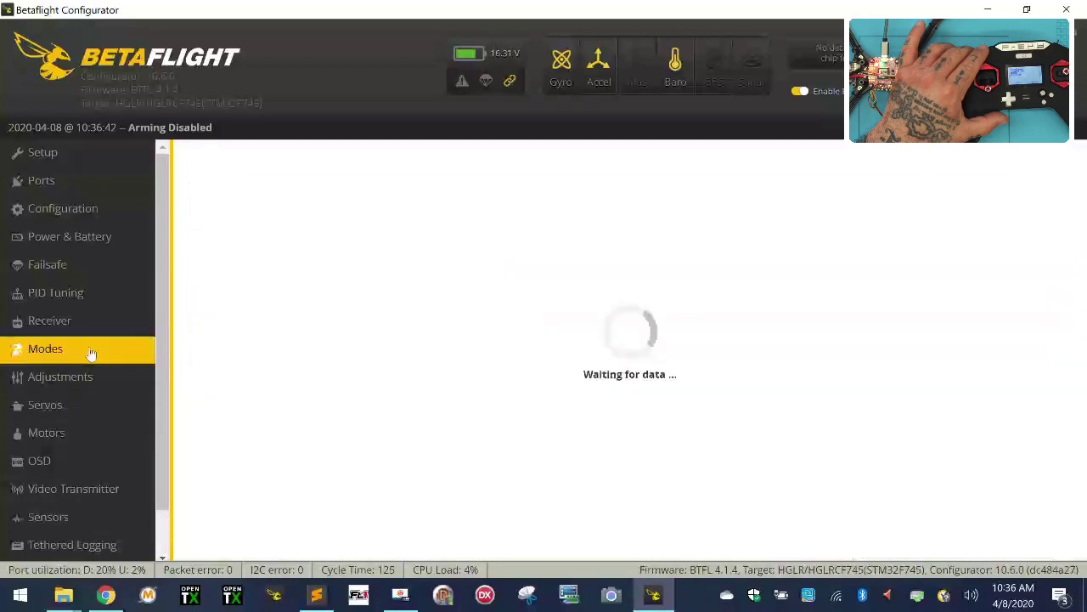
pyautogui.click(217, 416)
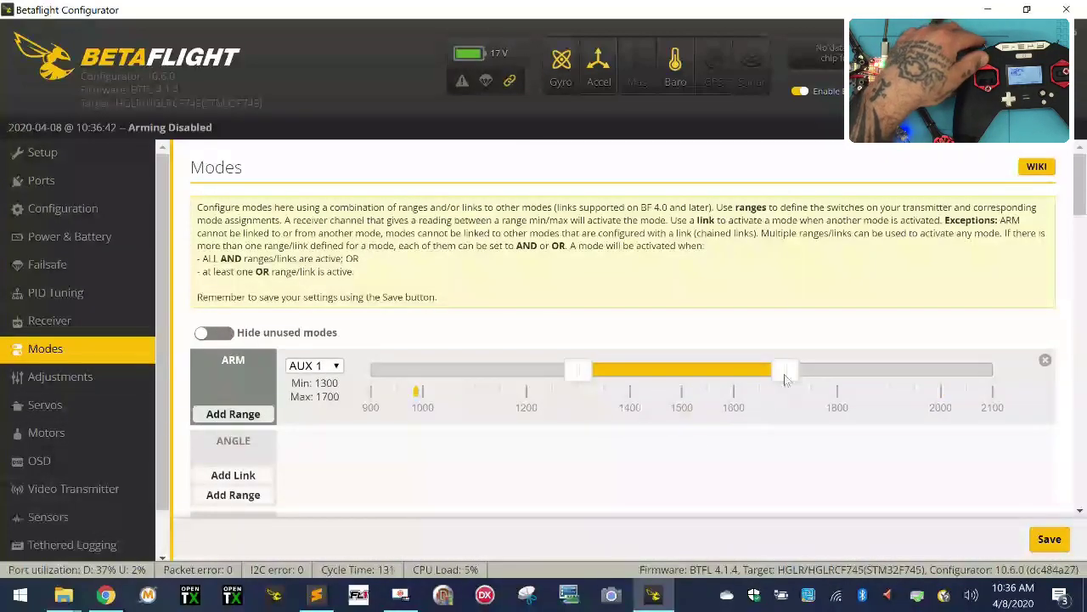
pyautogui.moveTo(782, 370); pyautogui.dragTo(1084, 383)
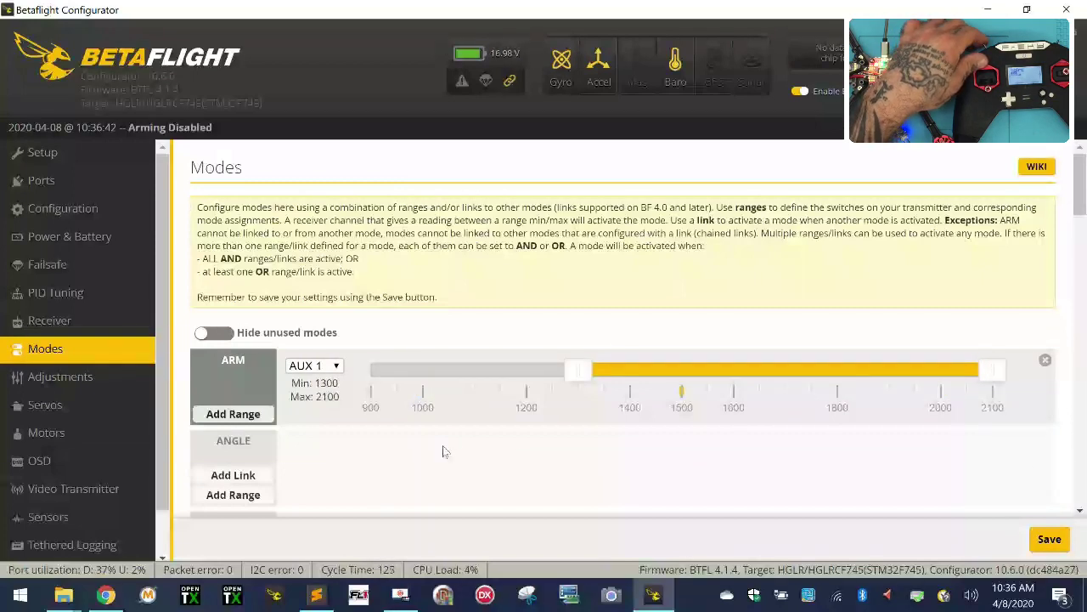
# Step: Add a HORIZON mode range on AUX 2 spanning 1700 to 2100
pyautogui.scroll(-2, 442, 447)
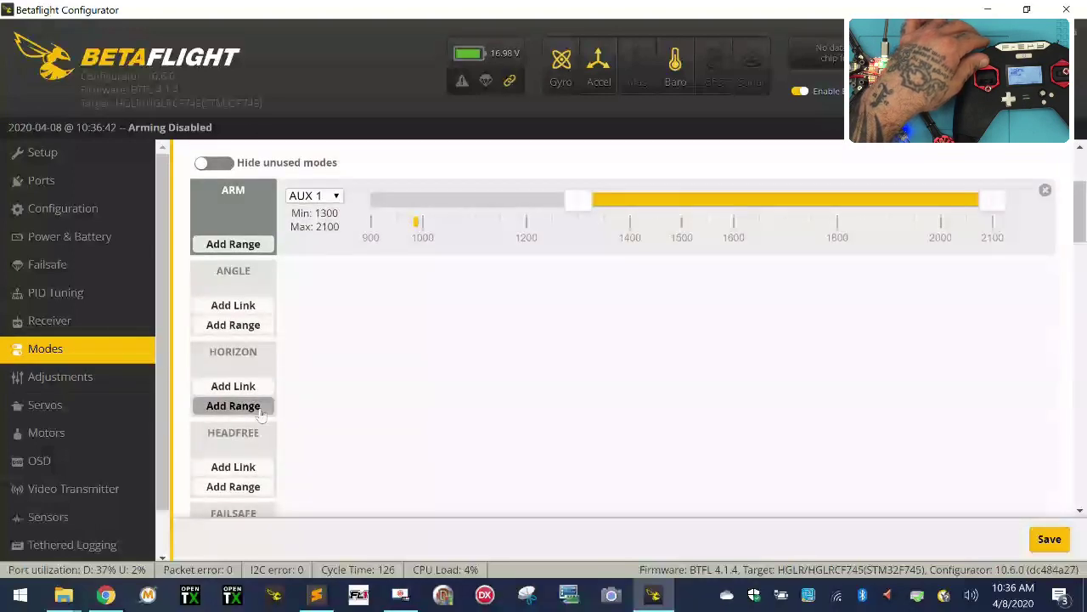
pyautogui.click(232, 406)
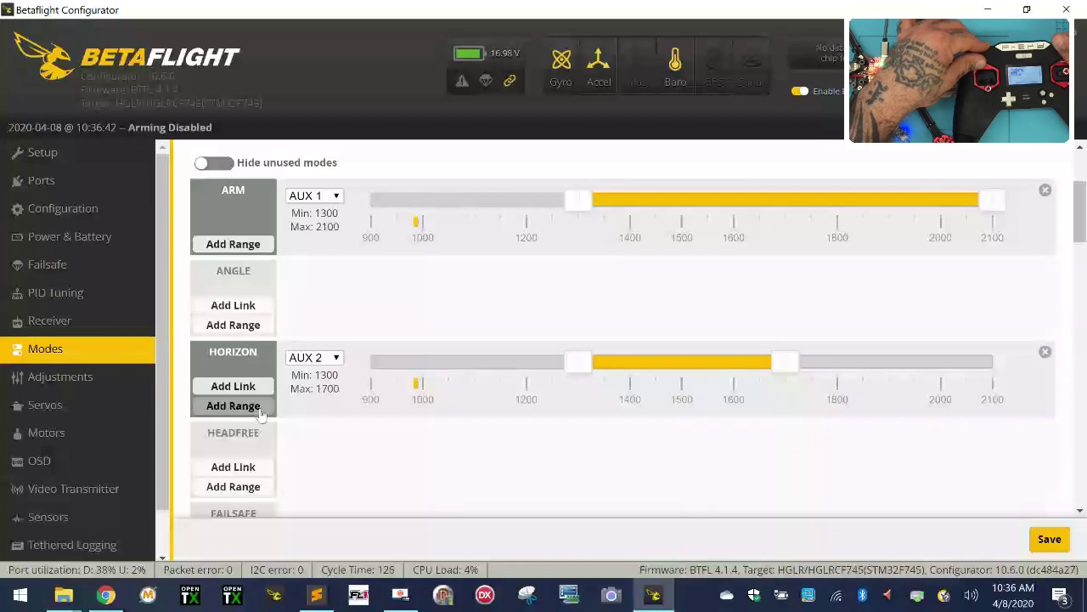
pyautogui.moveTo(675, 367); pyautogui.dragTo(973, 385)
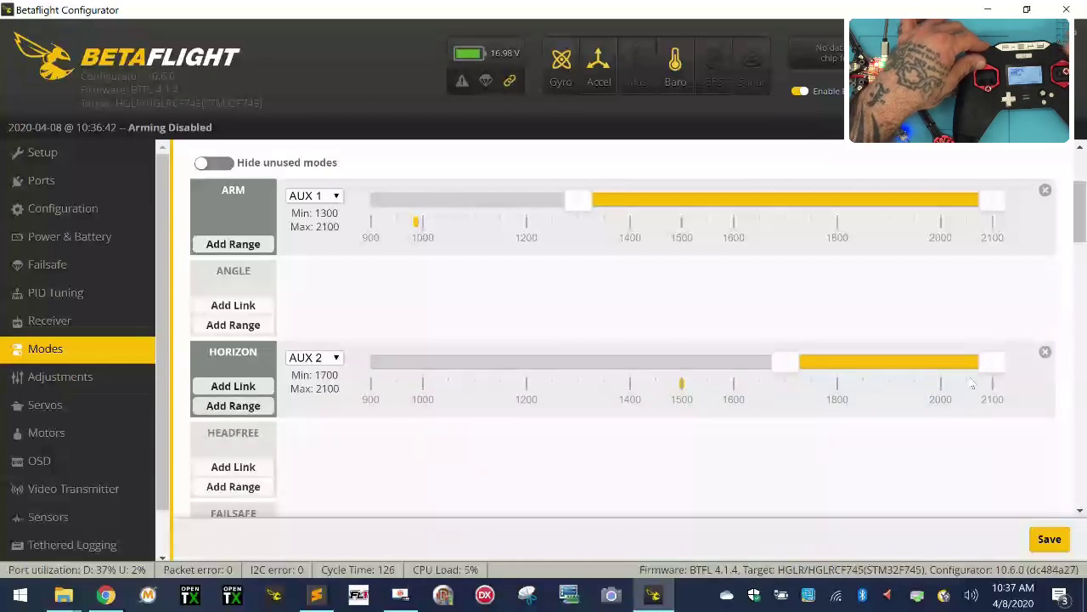
# Step: Add a FAILSAFE mode range on AUX 3 spanning 1700 to 2100
pyautogui.scroll(-4, 543, 294)
pyautogui.scroll(2, 347, 247)
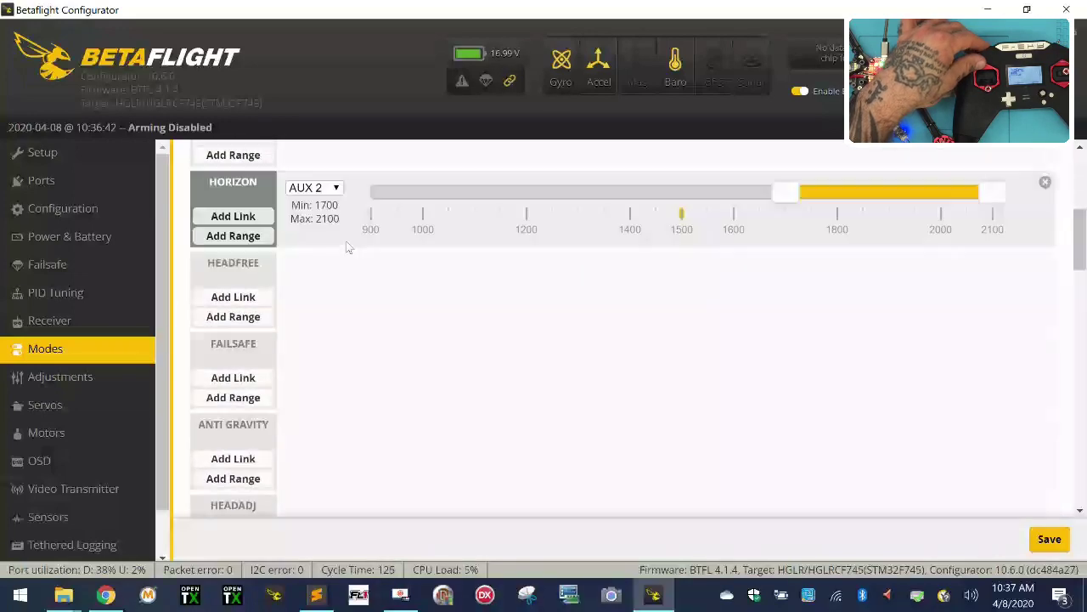
pyautogui.click(245, 398)
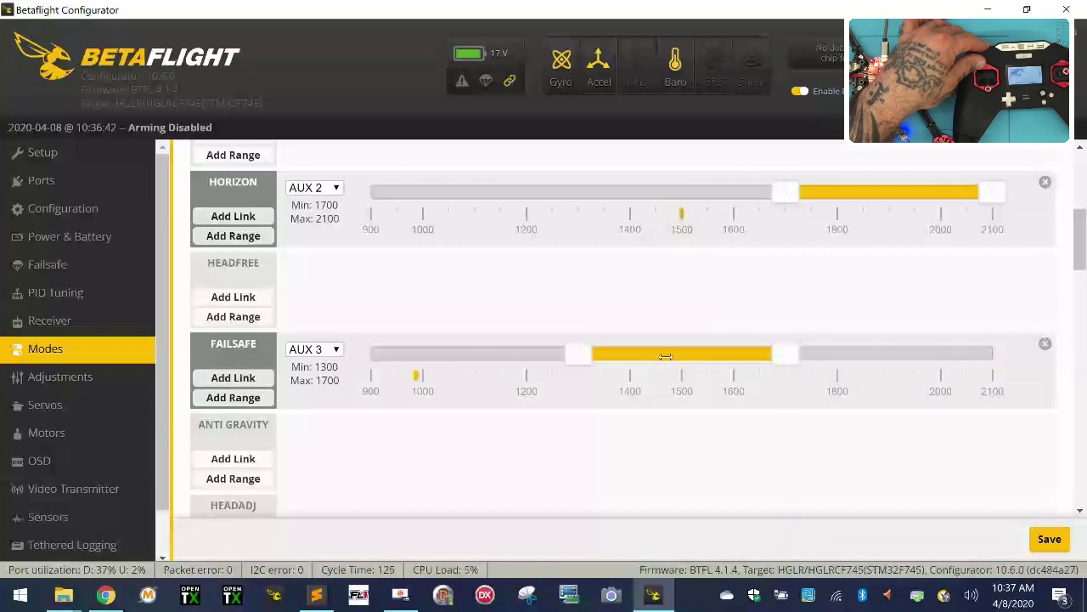
pyautogui.moveTo(666, 357); pyautogui.dragTo(975, 362)
# Step: Add a BEEPER mode range on AUX 4 spanning 1700 to 2100
pyautogui.scroll(-2, 474, 451)
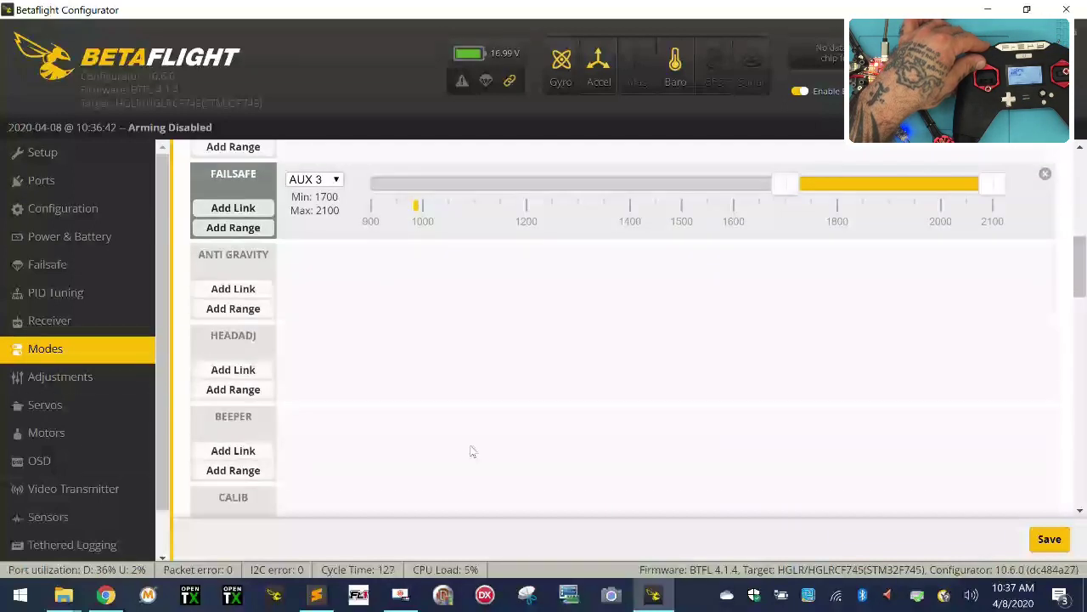
pyautogui.click(233, 469)
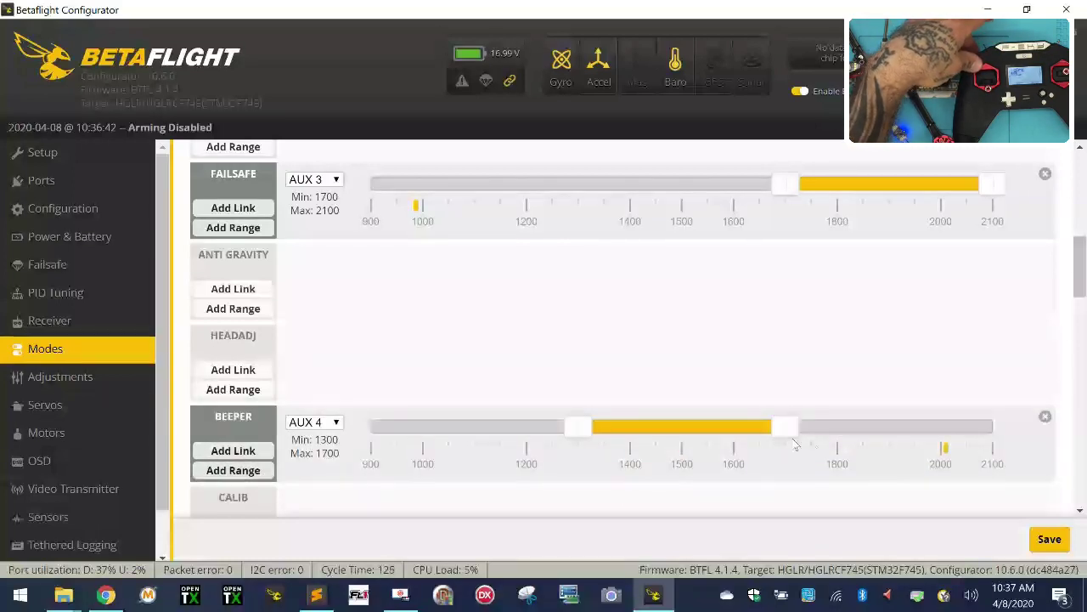
pyautogui.moveTo(687, 422); pyautogui.dragTo(895, 425)
# Step: Add an AIR MODE range on AUX 2 spanning 1300 to 1700 and save the modes
pyautogui.scroll(-2, 578, 423)
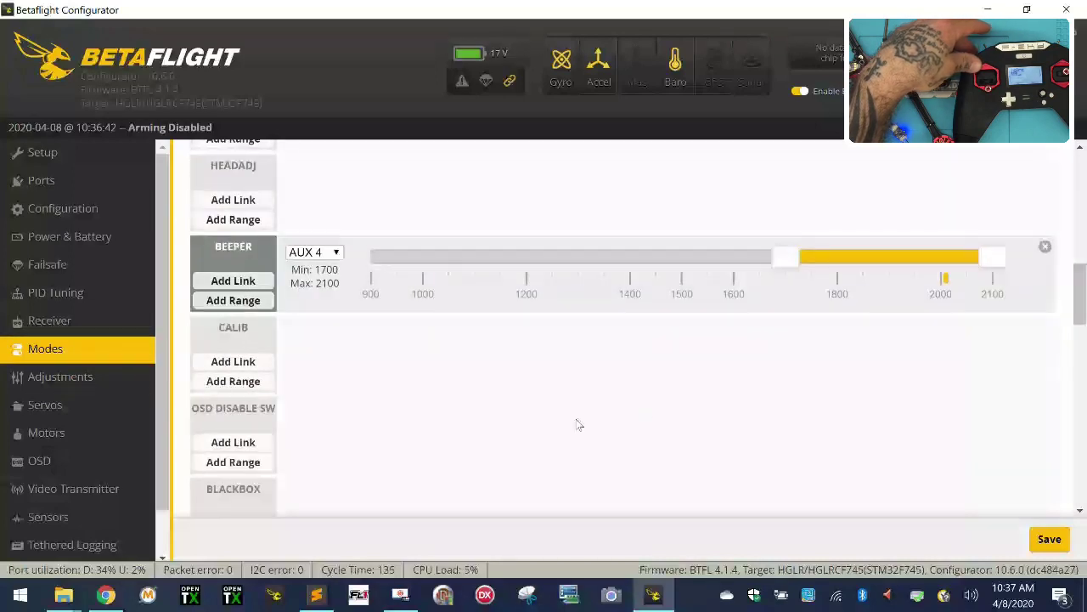
pyautogui.scroll(-4, 389, 446)
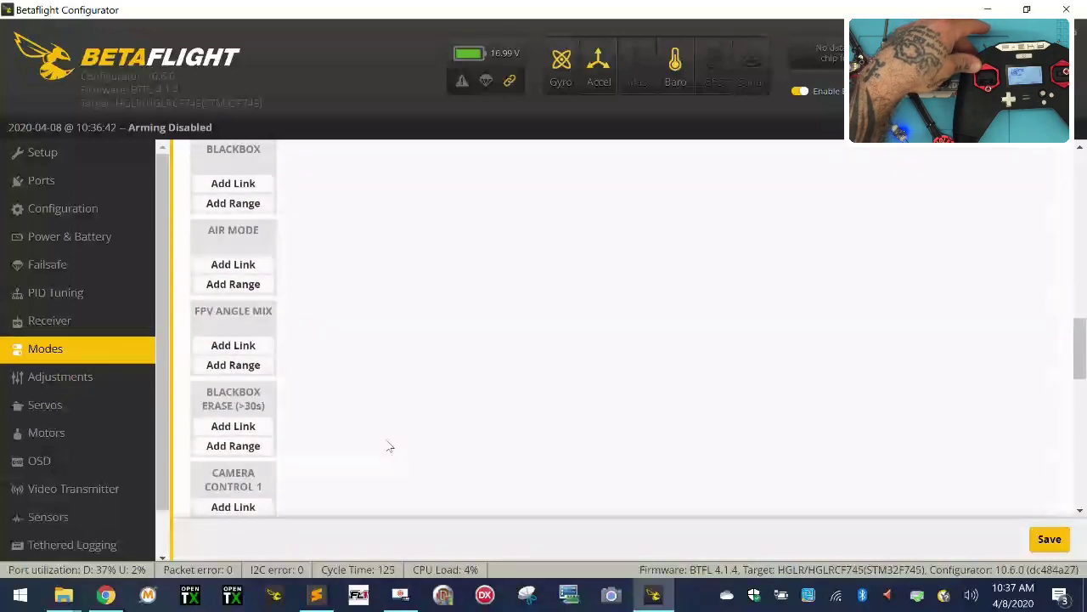
pyautogui.click(231, 285)
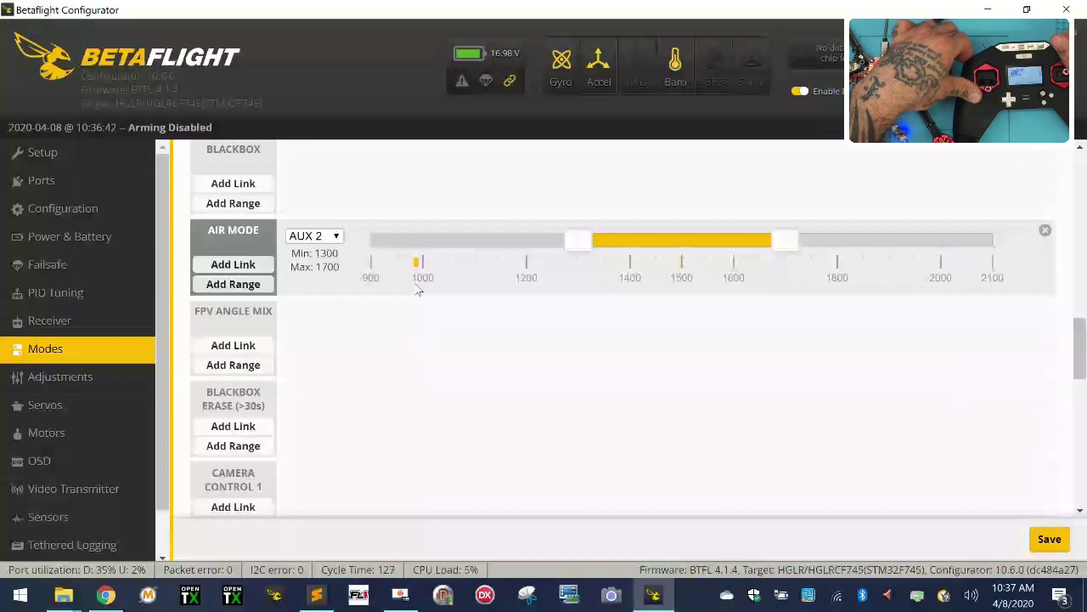
pyautogui.click(1057, 546)
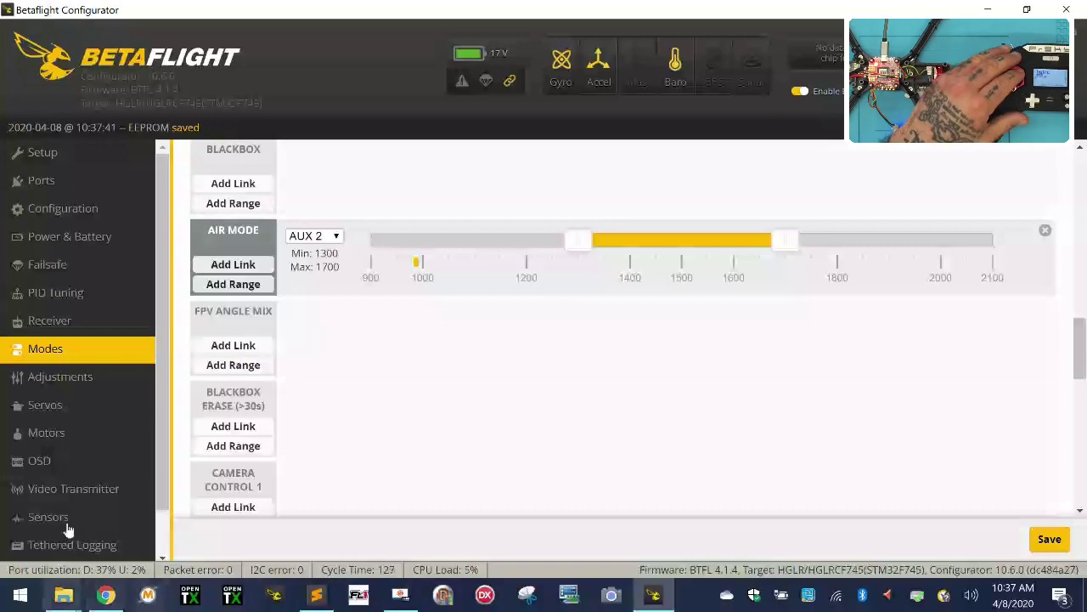
# Step: Accept the propeller risk notice in the Motors settings to enable motor control and arming
pyautogui.click(77, 435)
pyautogui.scroll(-2, 688, 438)
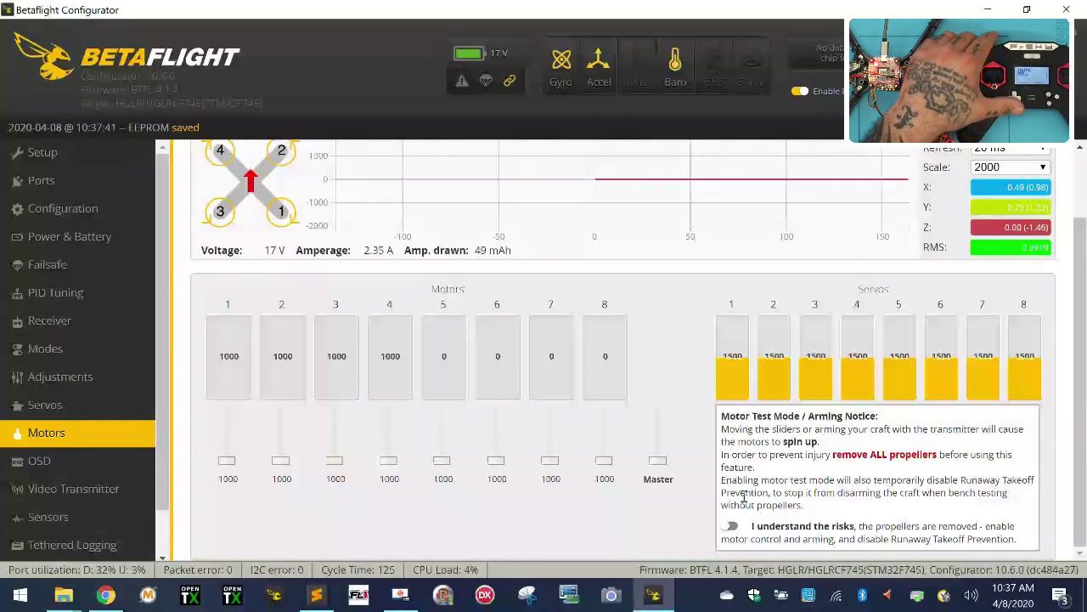
pyautogui.click(729, 526)
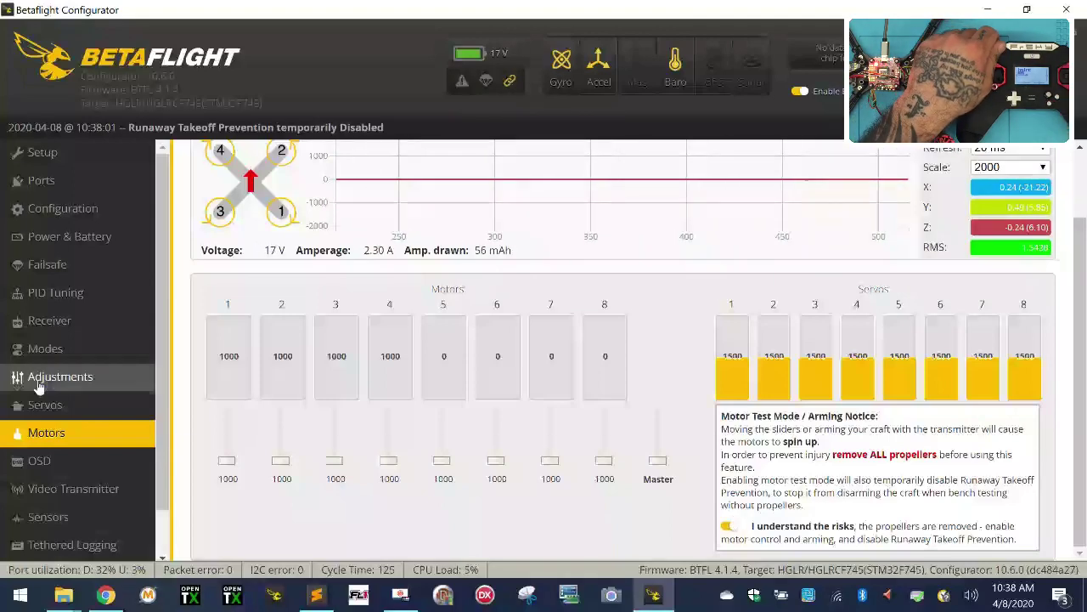
# Step: Check the ARM and HORIZON mode ranges, and examine the arming disable flags in Setup
pyautogui.click(89, 349)
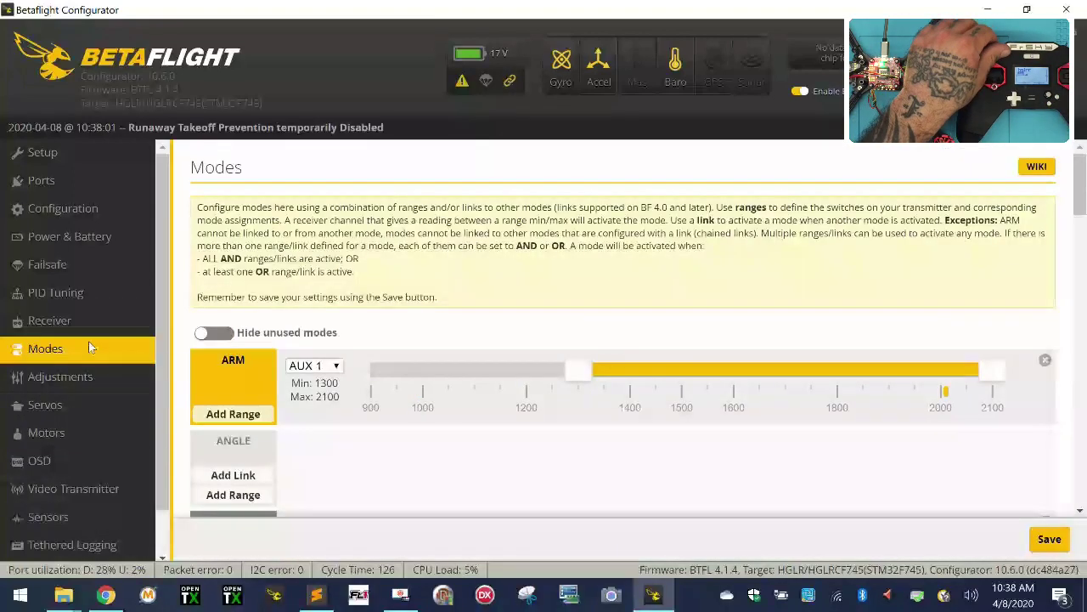
pyautogui.scroll(-8, 310, 382)
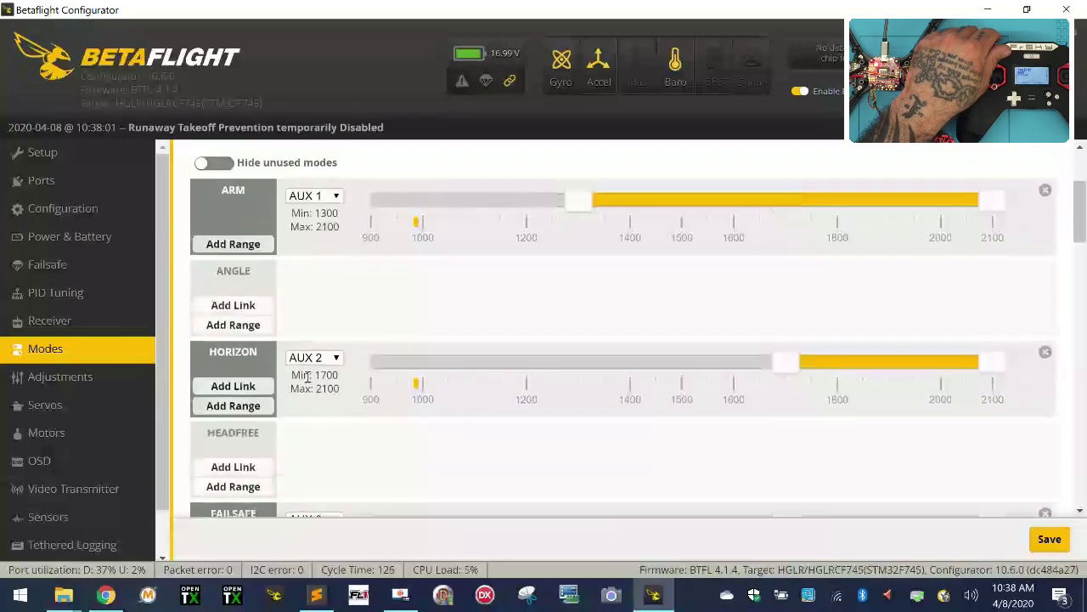
pyautogui.scroll(10, 309, 382)
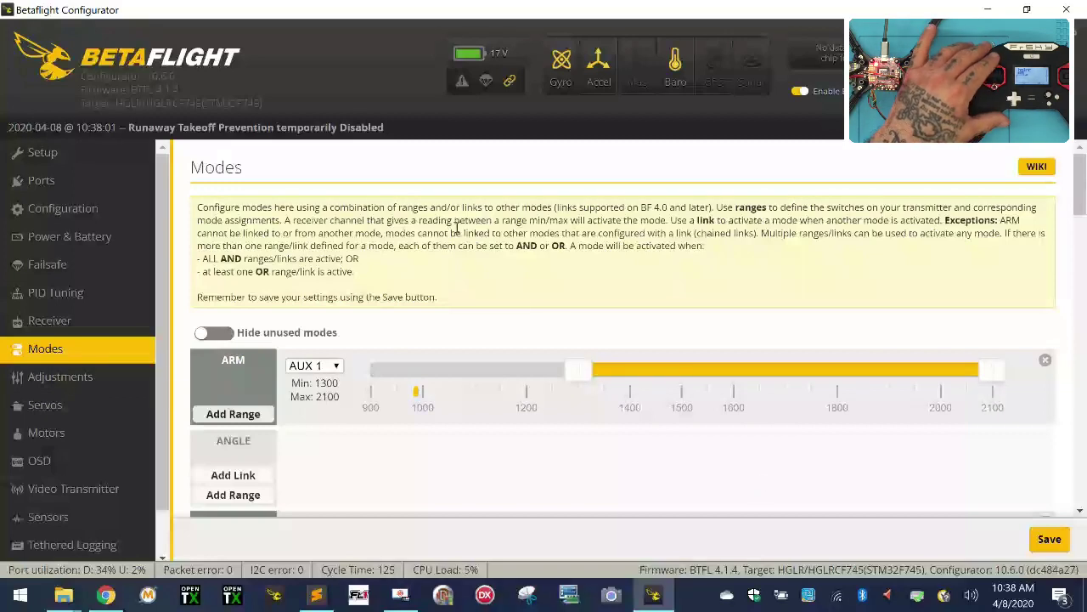
pyautogui.click(104, 154)
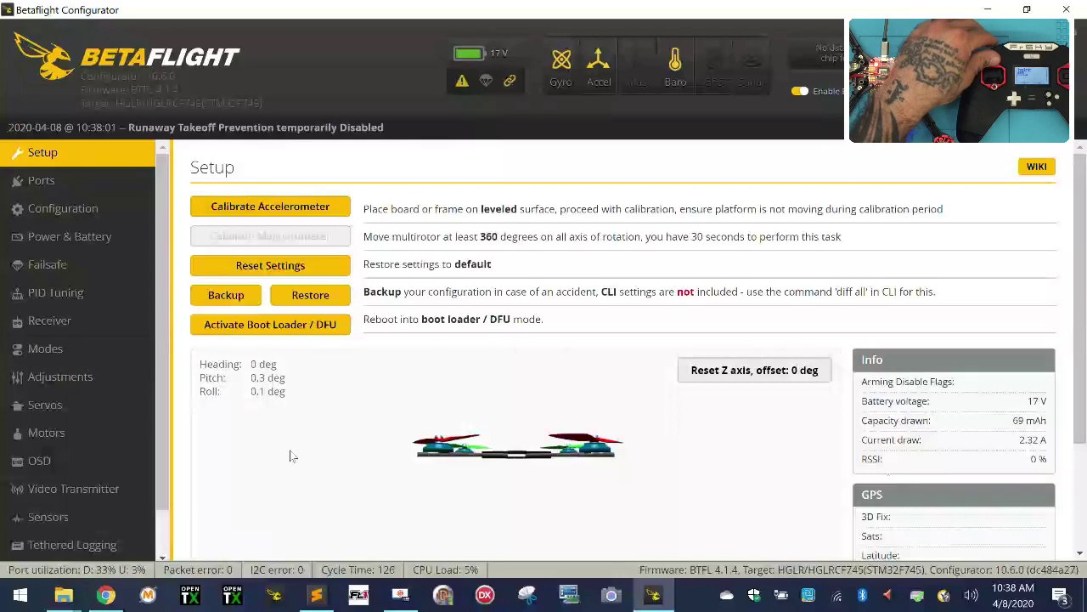
pyautogui.scroll(-2, 213, 441)
# Step: Return to the Motors settings and re-enable motor test mode for another arming attempt
pyautogui.click(82, 438)
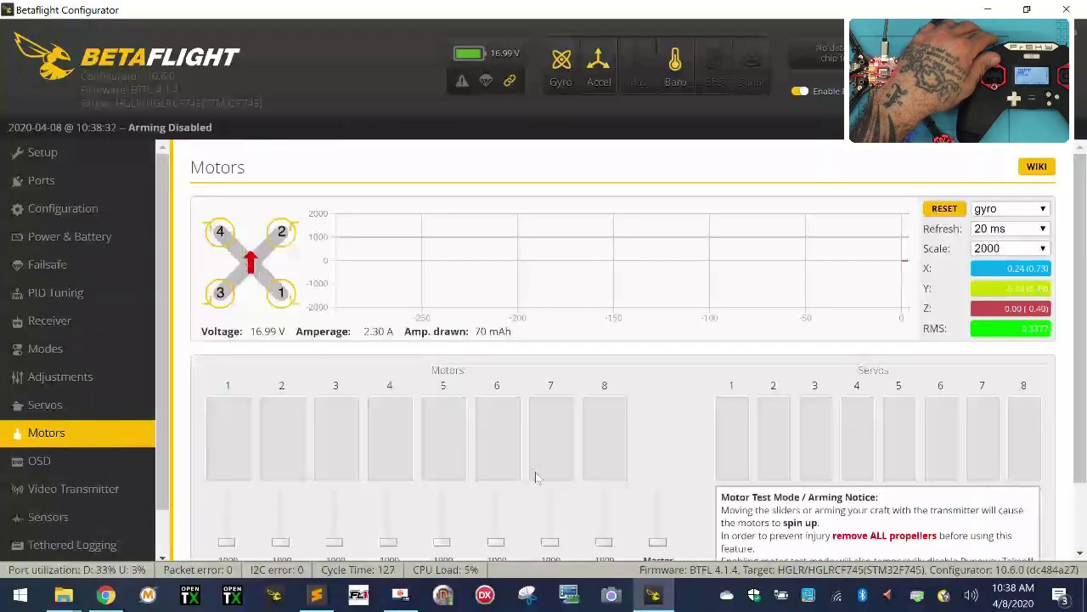
pyautogui.scroll(-2, 723, 528)
pyautogui.click(730, 526)
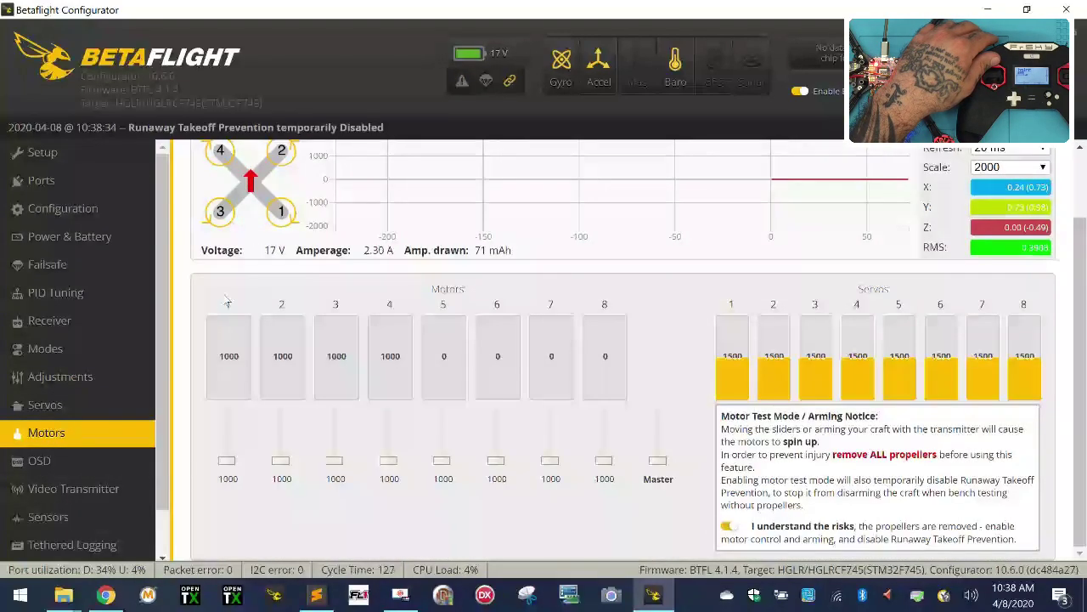
# Step: Set the receiver's 'Stick Low' Threshold to 1005 and 'Stick High' Threshold to 2000, and save
pyautogui.click(51, 320)
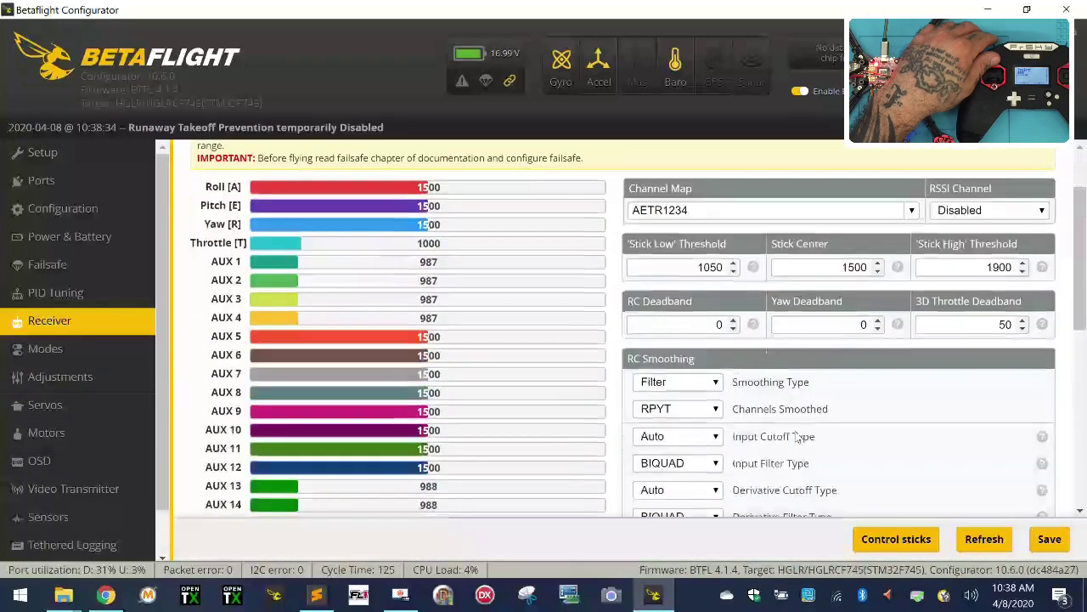
pyautogui.scroll(-1, 705, 239)
pyautogui.scroll(2, 704, 210)
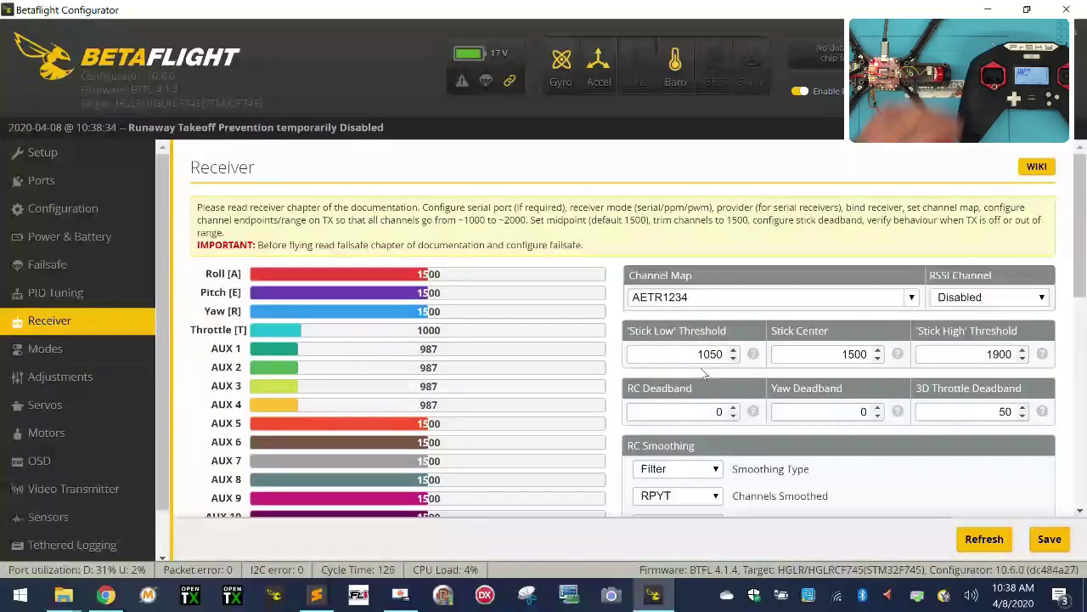
pyautogui.doubleClick(710, 354)
pyautogui.write('1')
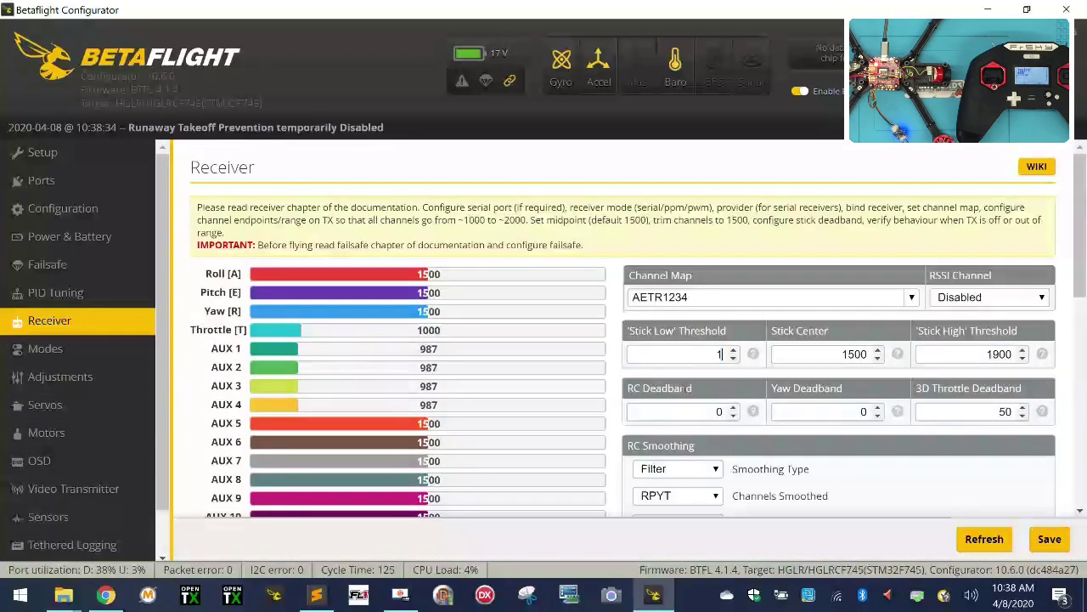
pyautogui.write('005')
pyautogui.doubleClick(1001, 354)
pyautogui.write('2000')
pyautogui.click(1048, 540)
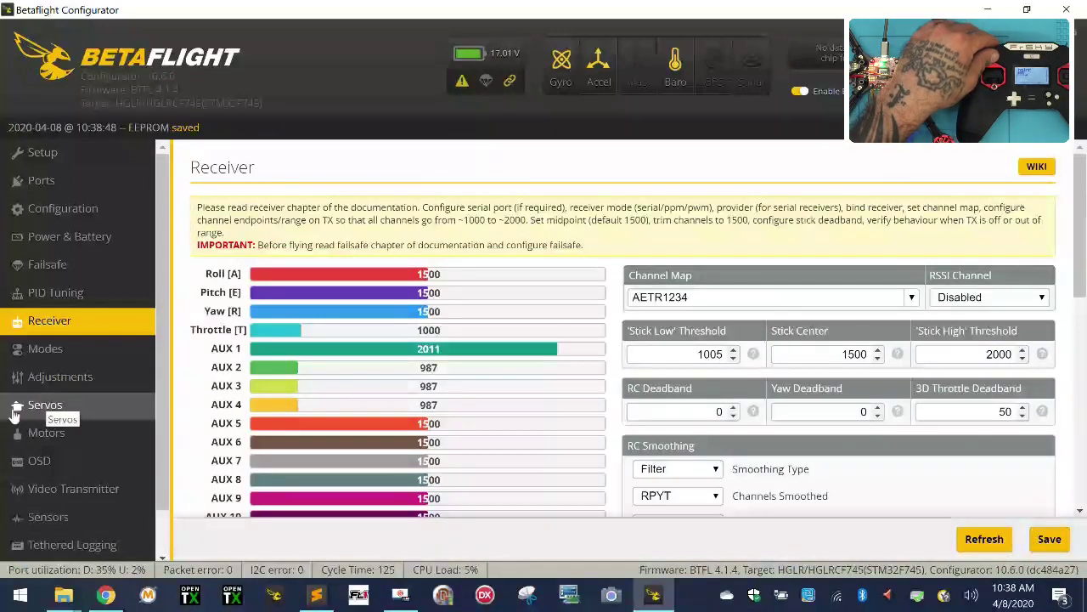
# Step: Recheck the ARM mode's switch range and turn motor control and arming back on for a motor test
pyautogui.click(38, 348)
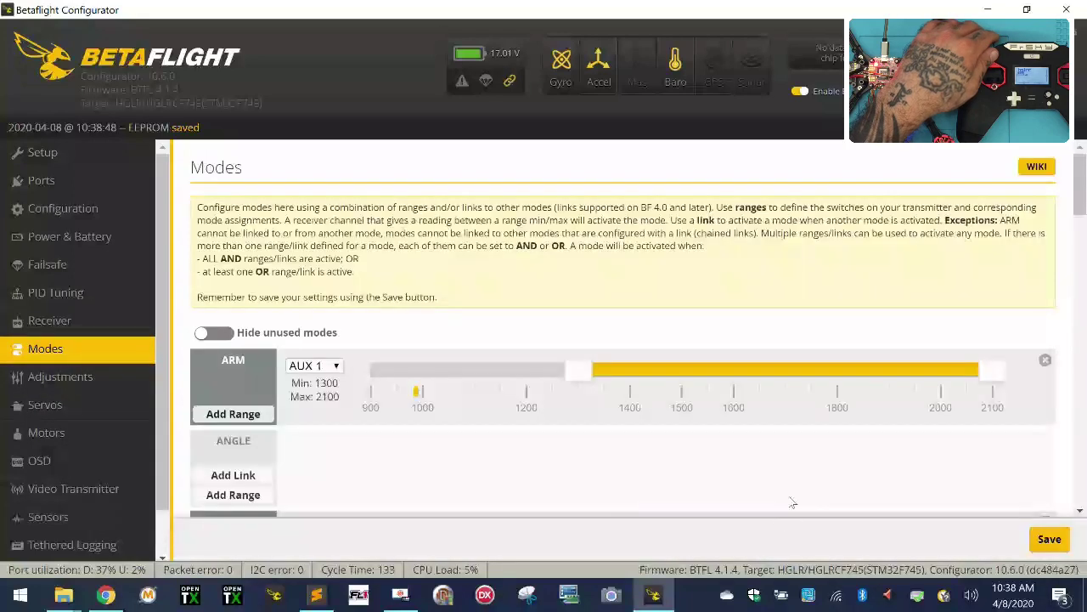
pyautogui.scroll(-2, 790, 503)
pyautogui.click(51, 434)
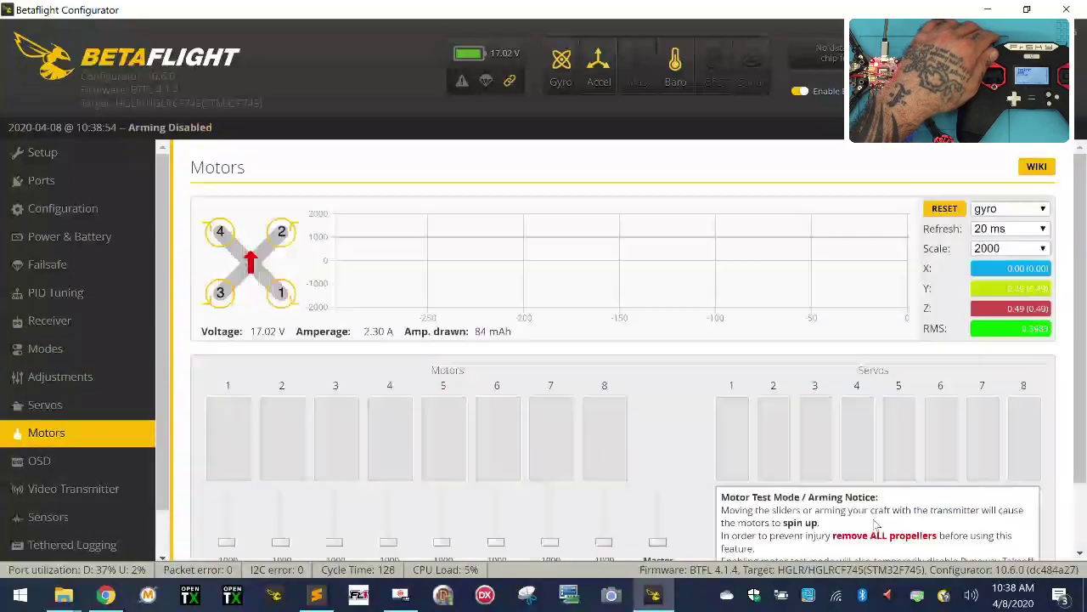
pyautogui.scroll(-1, 876, 524)
pyautogui.click(729, 525)
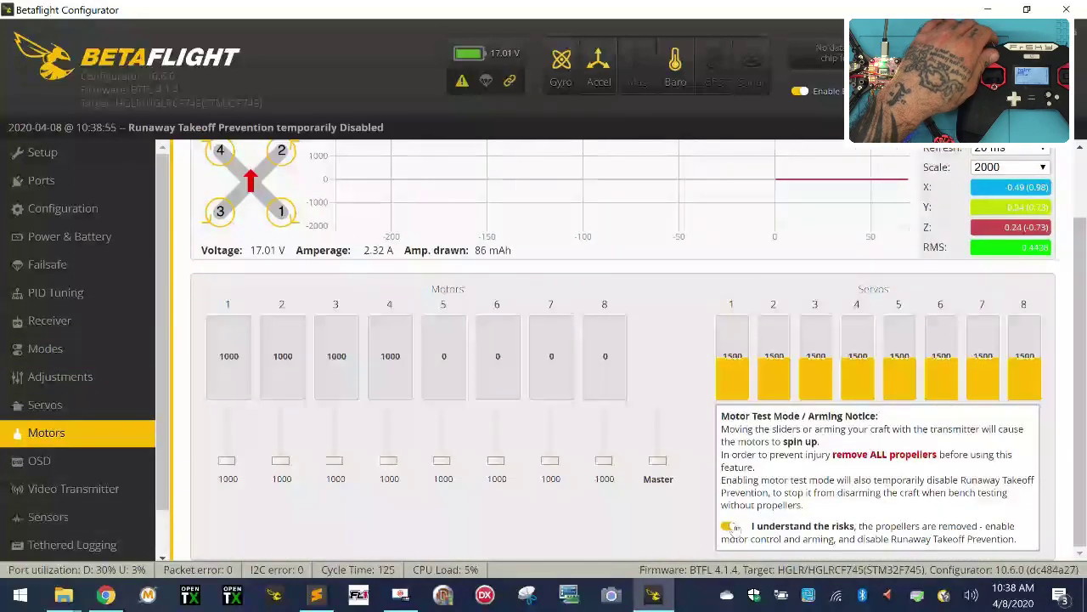